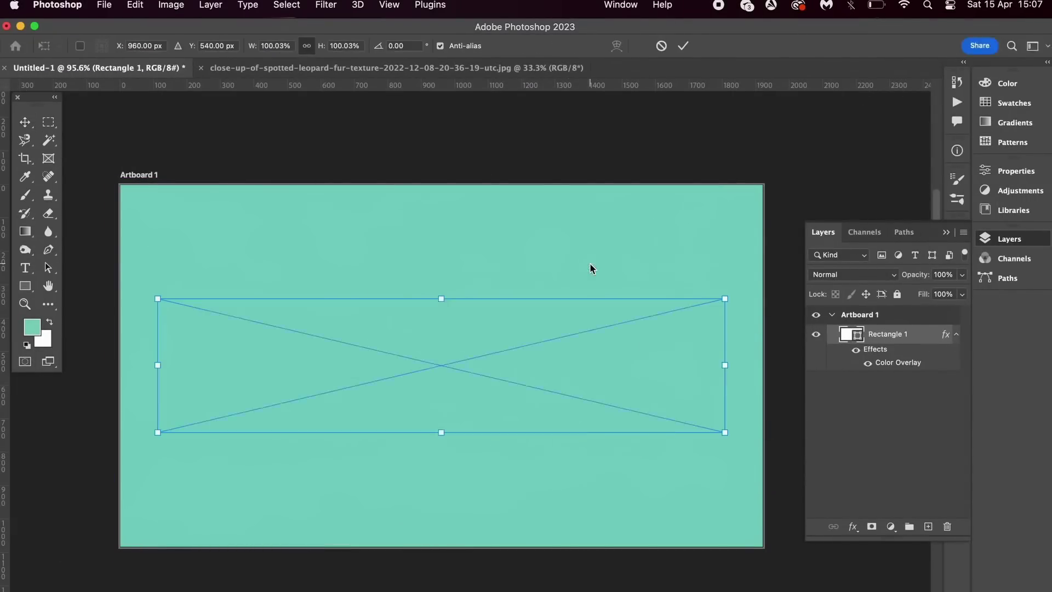
Step: Paste the rounded shape as pixels and scale it down about its centre to roughly 1501 × 354 px
{"action": "left_click", "coordinate": [591, 267]}
{"action": "left_click_drag", "start_coordinate": [726, 298], "coordinate": [664, 313]}
{"action": "key", "text": "Return"}
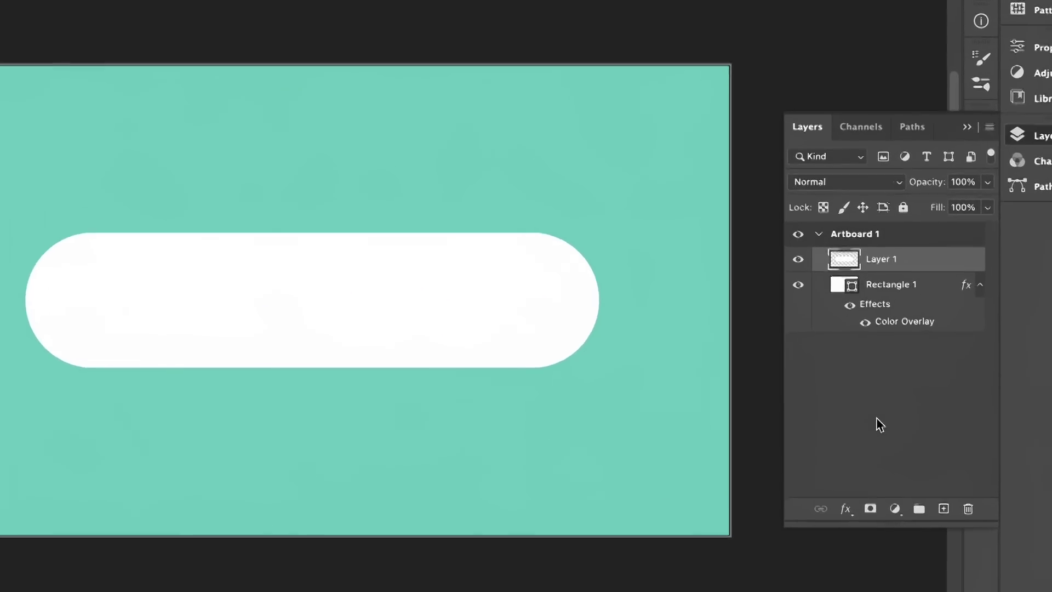
{"action": "left_click", "coordinate": [880, 466]}
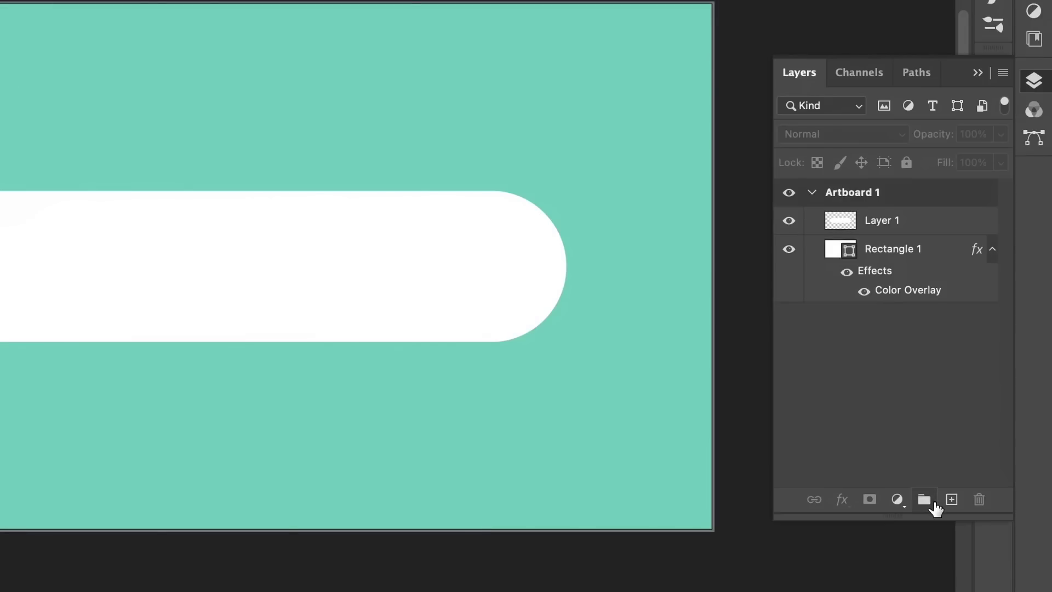
Step: Nest Layer 1 in a new Group 1 inside Artboard 1 and select the group
{"action": "left_click", "coordinate": [933, 501]}
{"action": "left_click_drag", "start_coordinate": [907, 193], "coordinate": [866, 226]}
{"action": "left_click", "coordinate": [896, 253]}
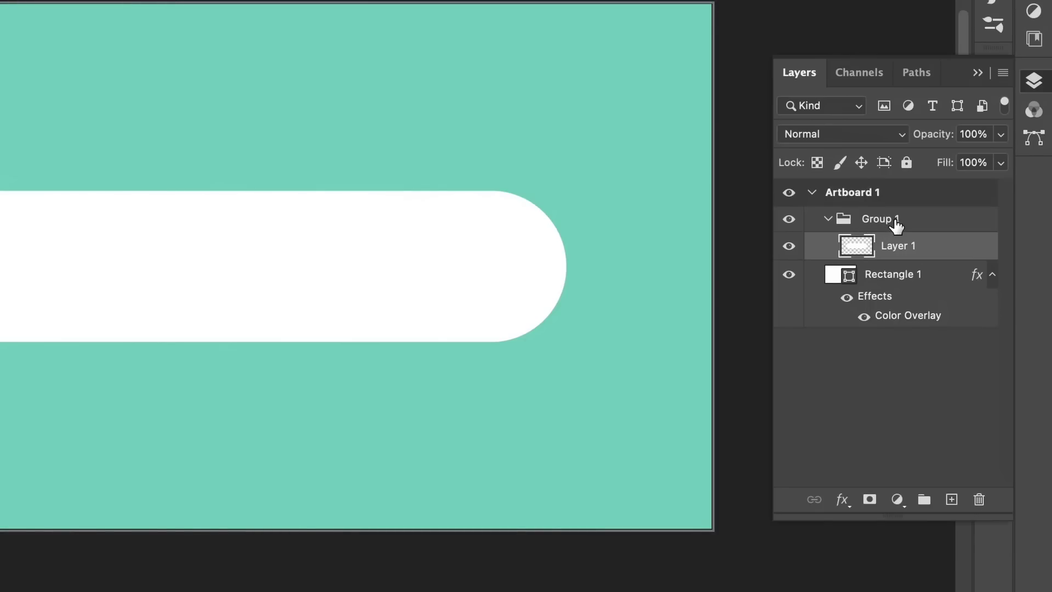
{"action": "left_click", "coordinate": [896, 224]}
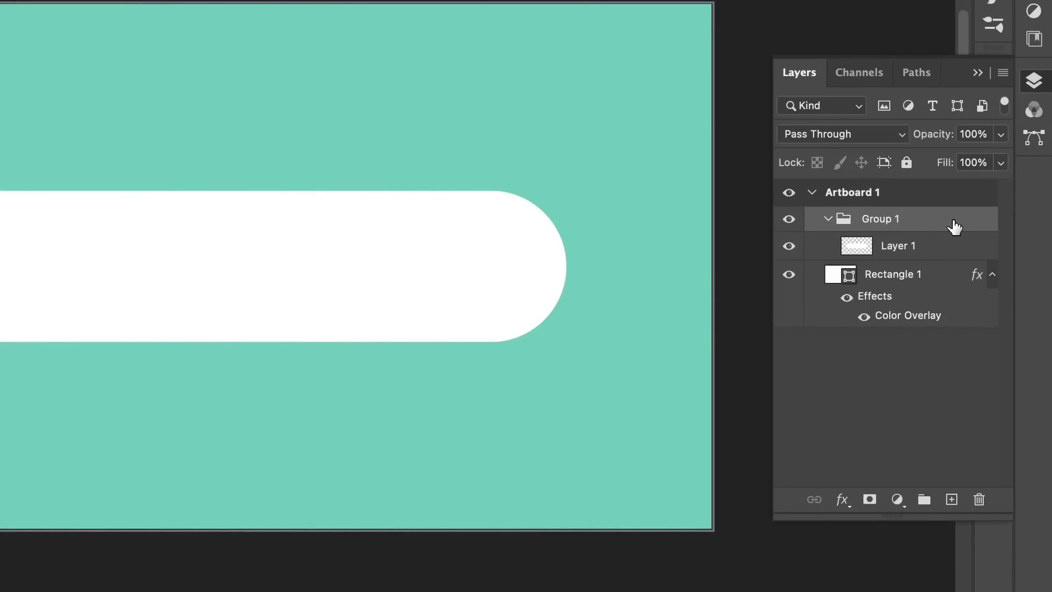
{"action": "left_click", "coordinate": [841, 499]}
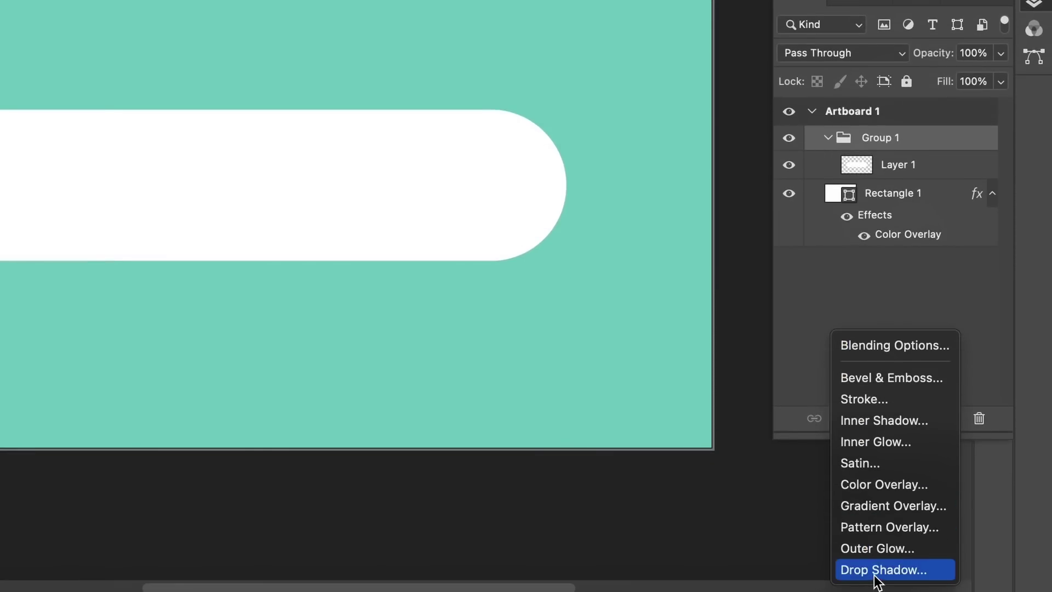
Step: Give Group 1 a 147 px drop shadow plus a second shadow at 22% opacity, 7 px distance
{"action": "left_click", "coordinate": [875, 574]}
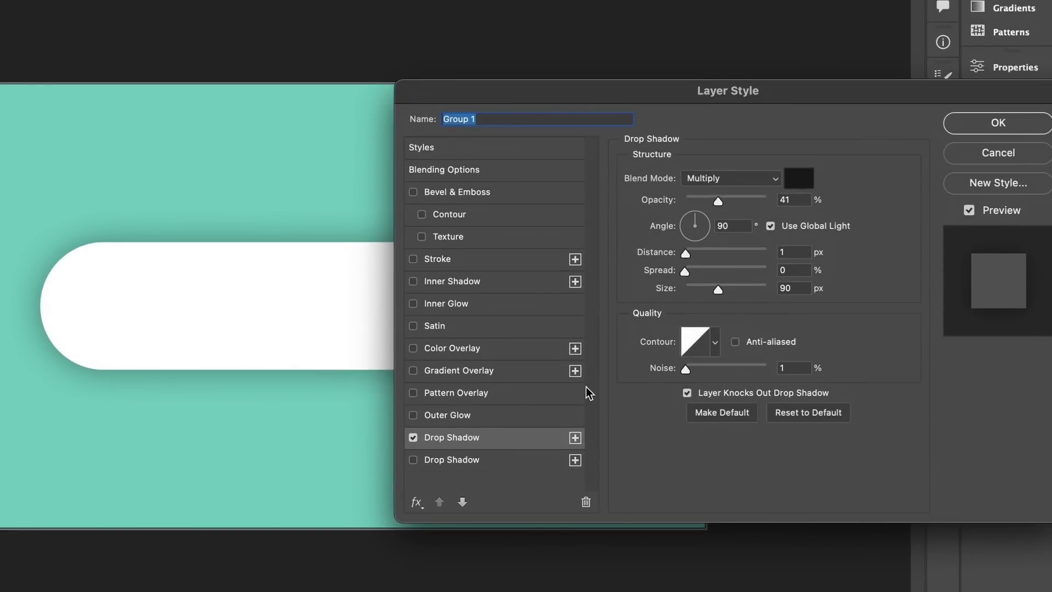
{"action": "left_click_drag", "start_coordinate": [606, 94], "coordinate": [674, 88]}
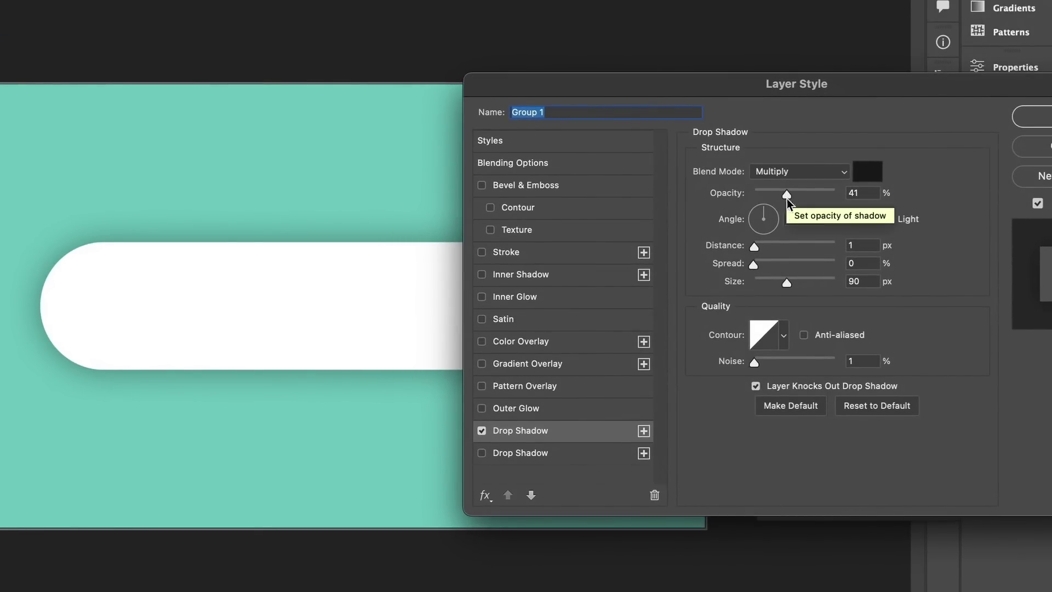
{"action": "left_click_drag", "start_coordinate": [787, 283], "coordinate": [804, 287]}
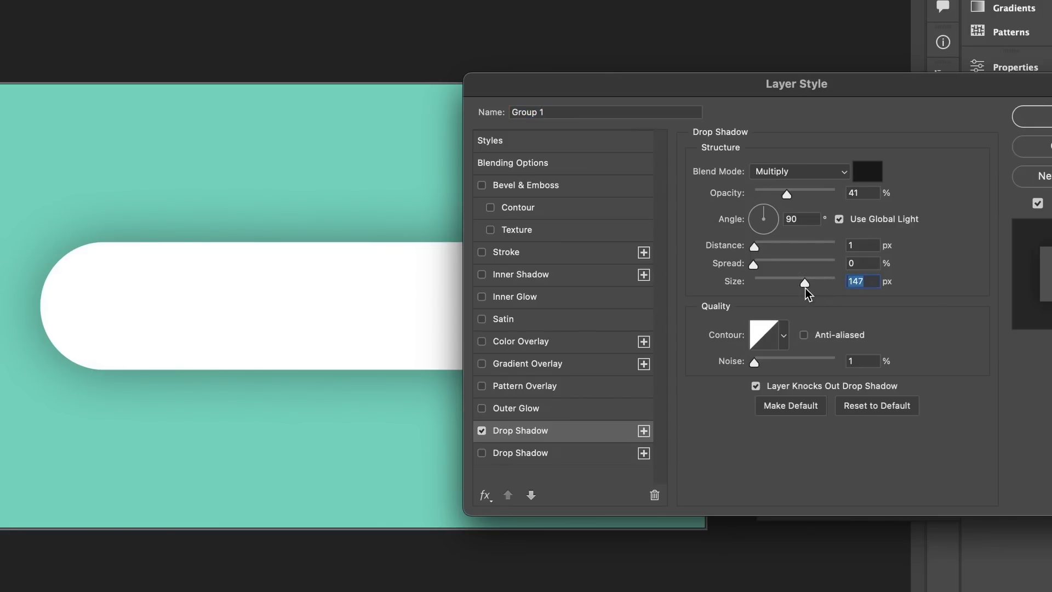
{"action": "left_click", "coordinate": [504, 455]}
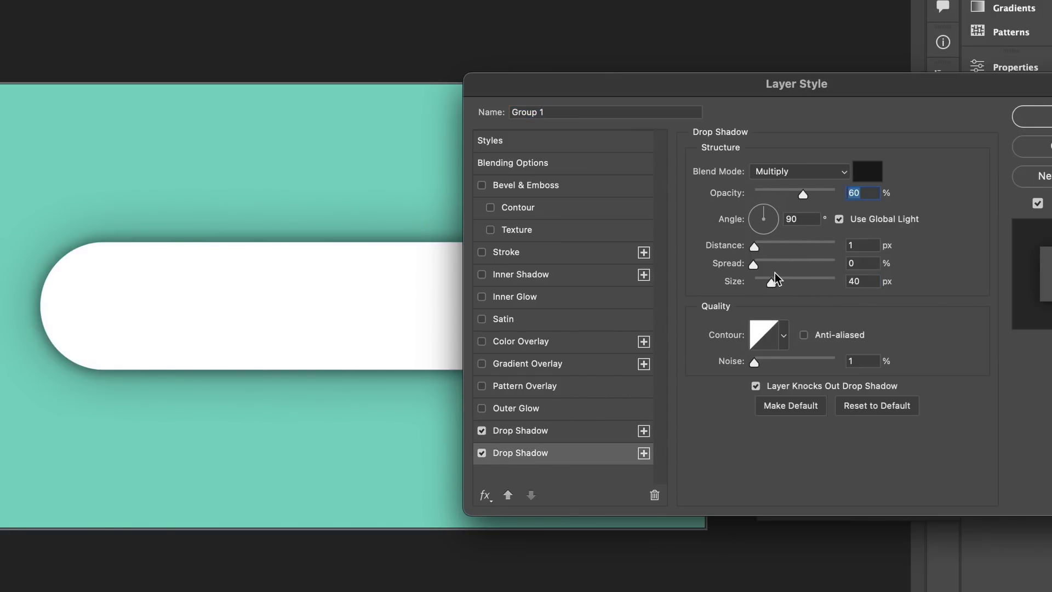
{"action": "left_click_drag", "start_coordinate": [754, 246], "coordinate": [759, 251]}
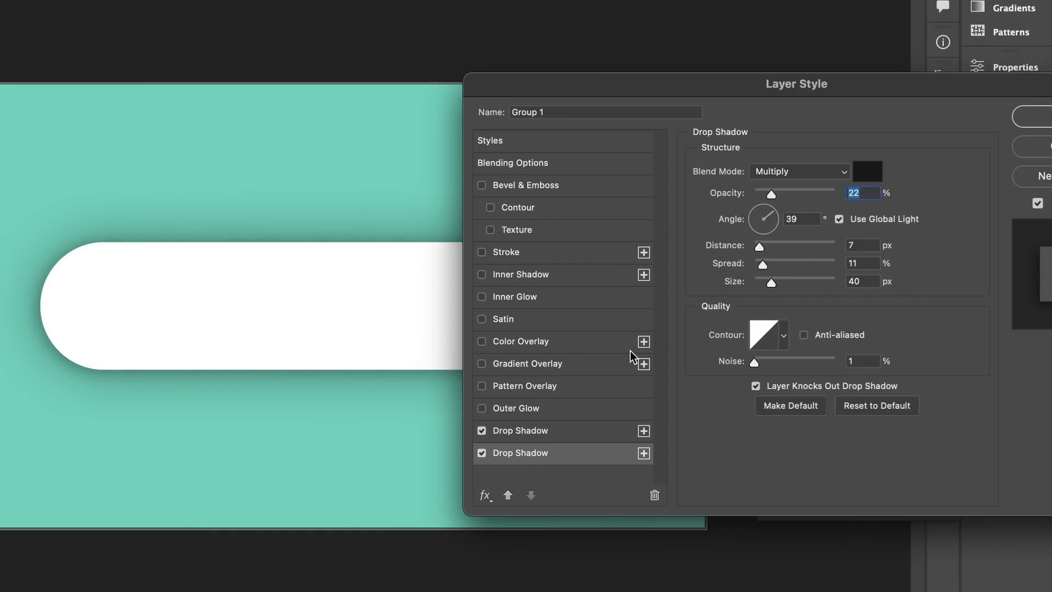
{"action": "left_click", "coordinate": [577, 185]}
Step: Set the bevel to 58° angle, 21° altitude, 139 px size and 11 px soften, and apply it
{"action": "left_click_drag", "start_coordinate": [712, 85], "coordinate": [752, 52]}
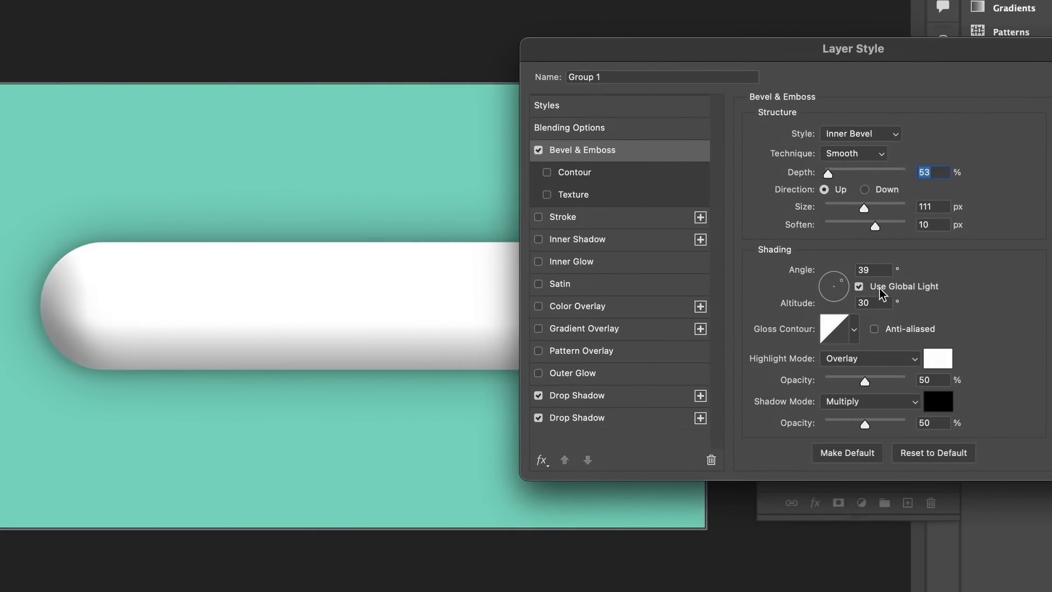
{"action": "left_click_drag", "start_coordinate": [843, 285], "coordinate": [840, 282]}
{"action": "mouse_move", "coordinate": [863, 207]}
{"action": "left_mouse_down"}
{"action": "mouse_move", "coordinate": [883, 208]}
{"action": "mouse_move", "coordinate": [873, 210]}
{"action": "left_mouse_up"}
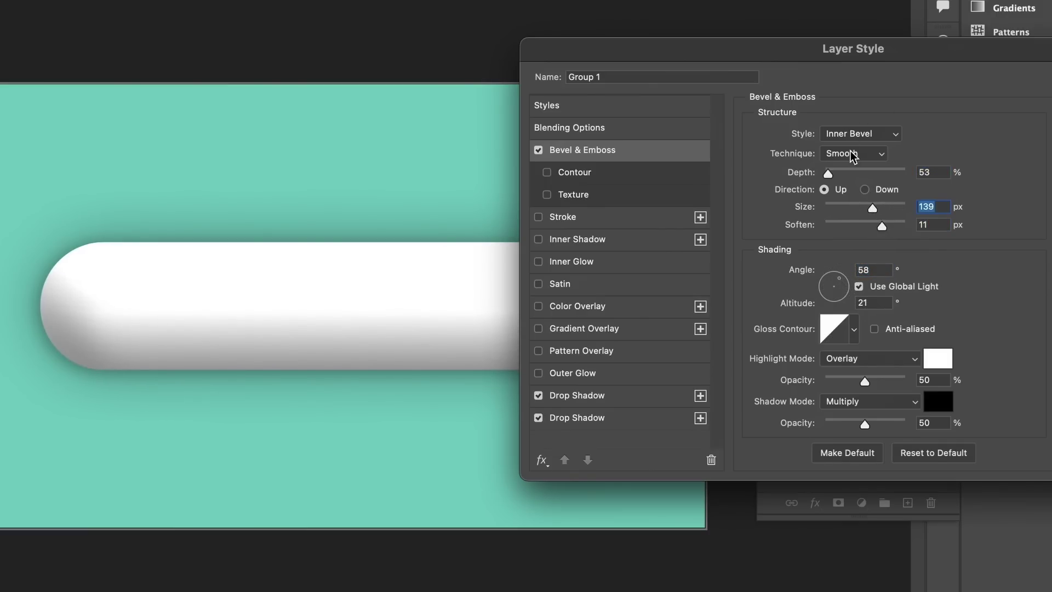
{"action": "left_click_drag", "start_coordinate": [965, 44], "coordinate": [770, 25]}
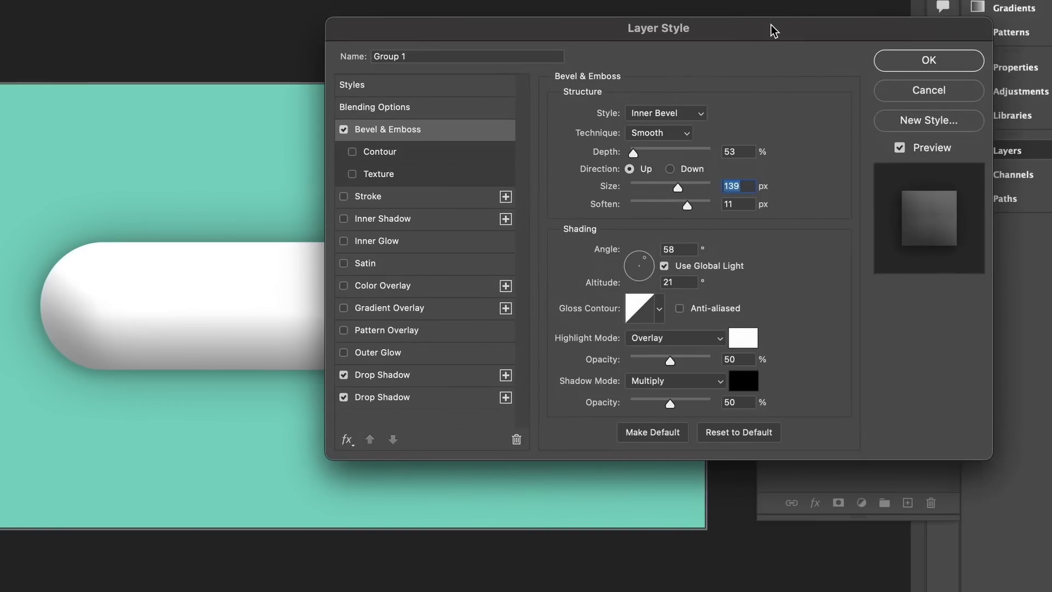
{"action": "left_click", "coordinate": [941, 63]}
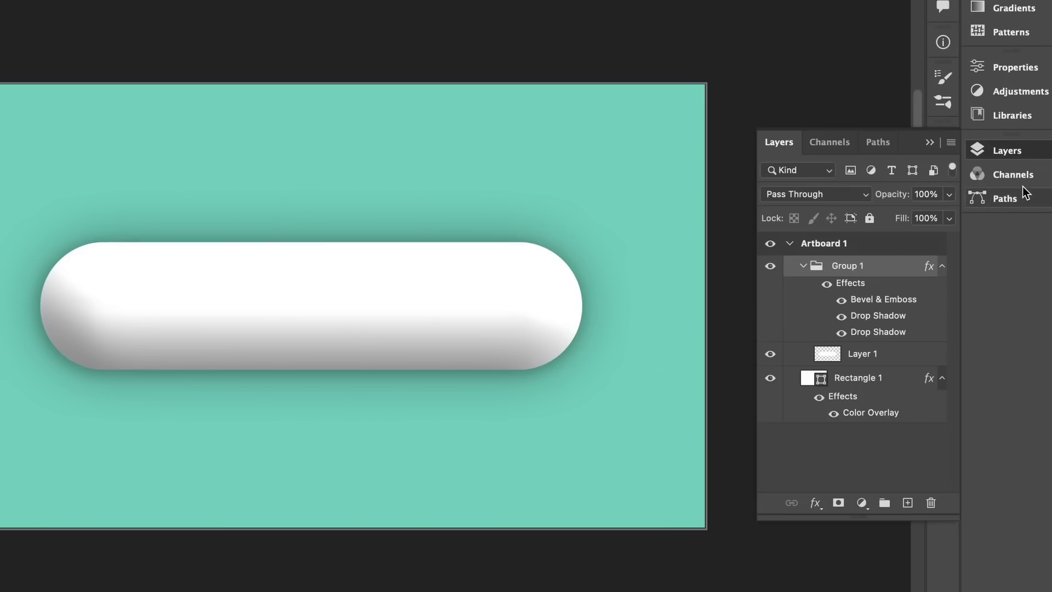
Step: Paste the leopard fur as Layer 2 above Group 1 and scale it to fit the artboard
{"action": "key", "text": "ctrl+v"}
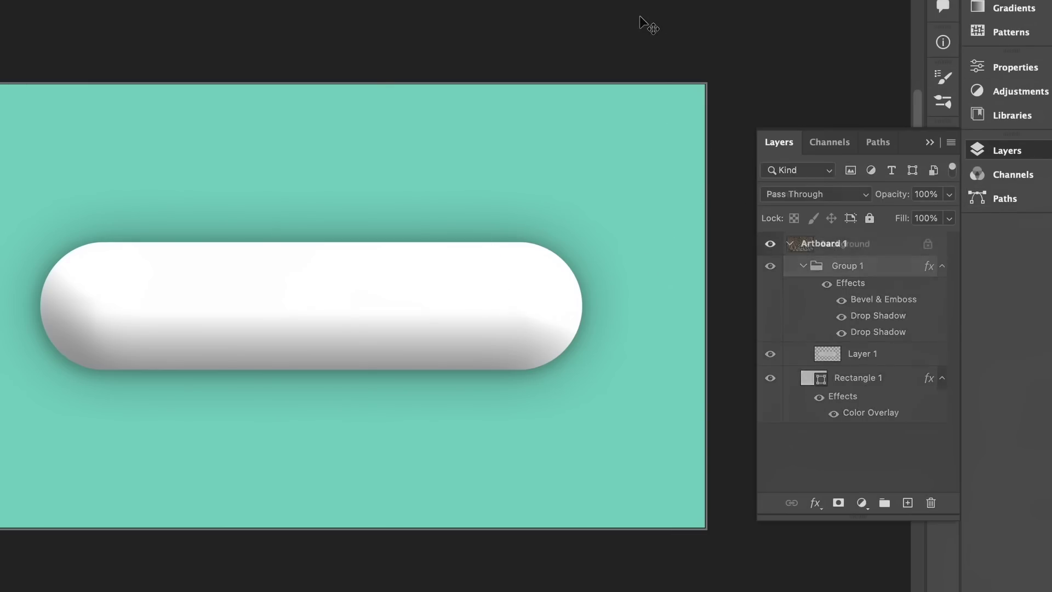
{"action": "left_click_drag", "start_coordinate": [864, 359], "coordinate": [870, 253]}
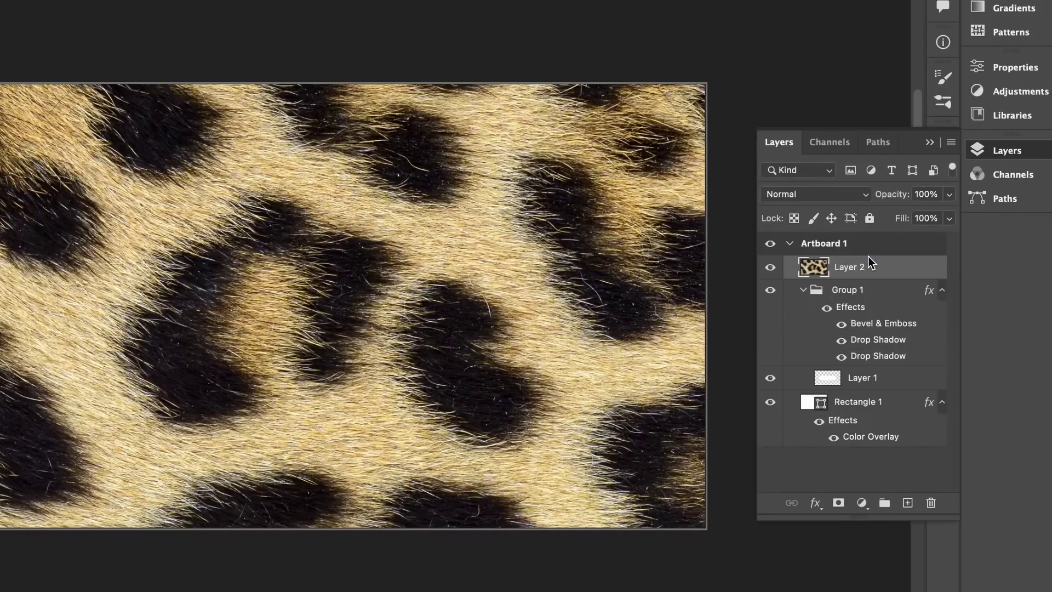
{"action": "key", "text": "ctrl+minus"}
{"action": "key", "text": "ctrl+t"}
{"action": "left_click_drag", "start_coordinate": [891, 555], "coordinate": [532, 357]}
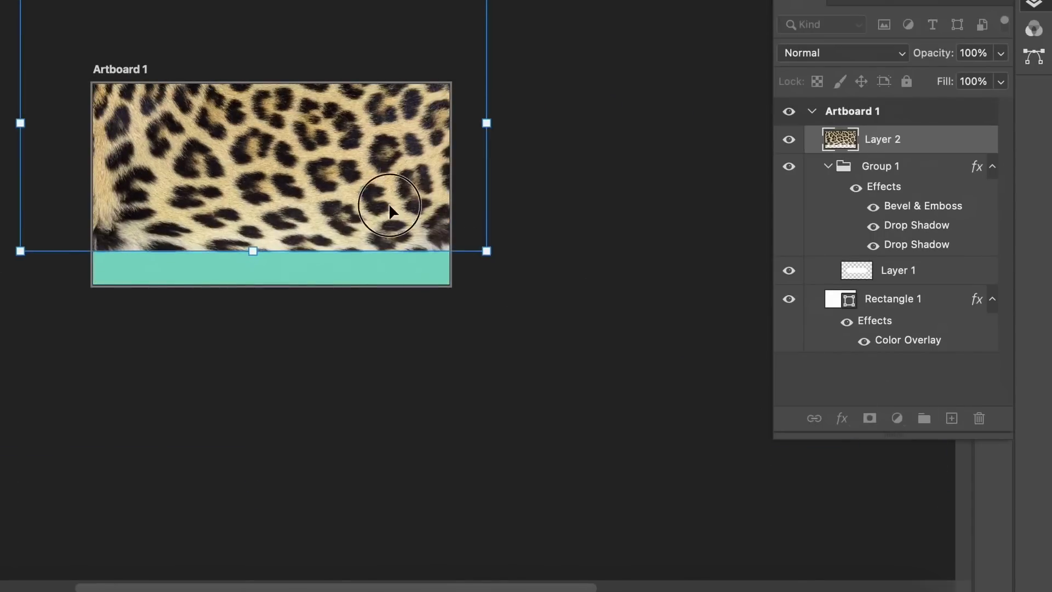
{"action": "key", "text": "Return"}
Step: Clip the leopard fur layer to Group 1 so it fills only the pill
{"action": "key", "text": "ctrl+plus"}
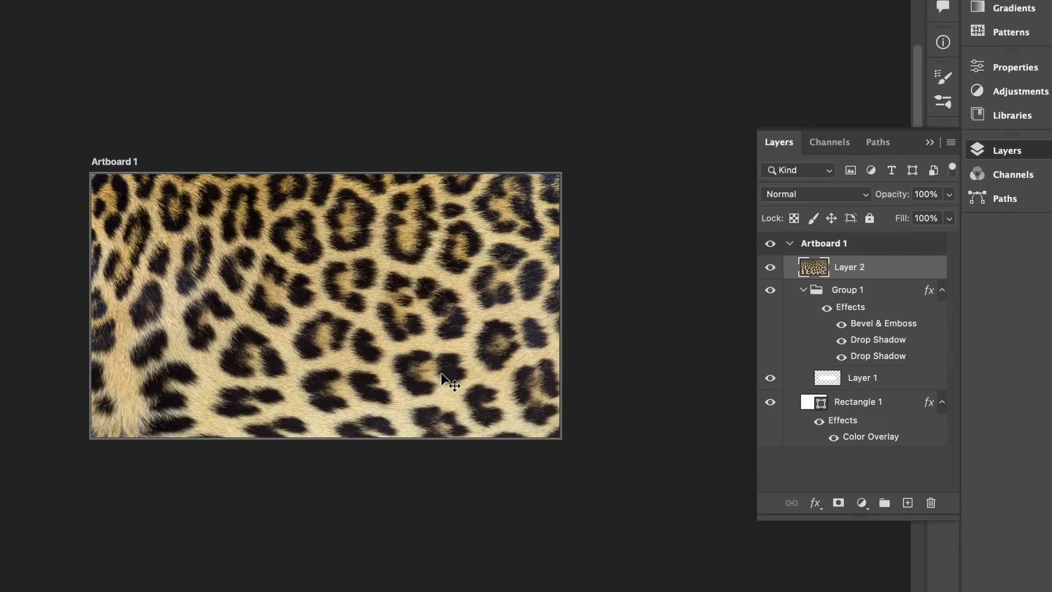
{"action": "key", "text": "ctrl+alt+g"}
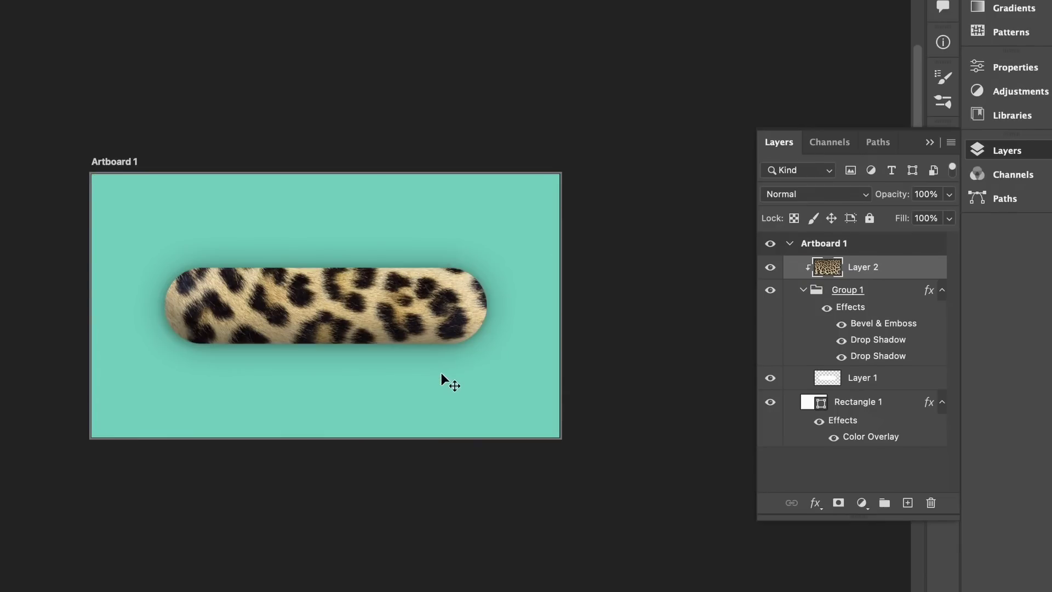
{"action": "left_click", "coordinate": [444, 378]}
Step: Shift the leopard fur sideways inside the pill to show a different spot pattern
{"action": "key", "text": "ctrl+plus"}
{"action": "key", "text": "ctrl+plus"}
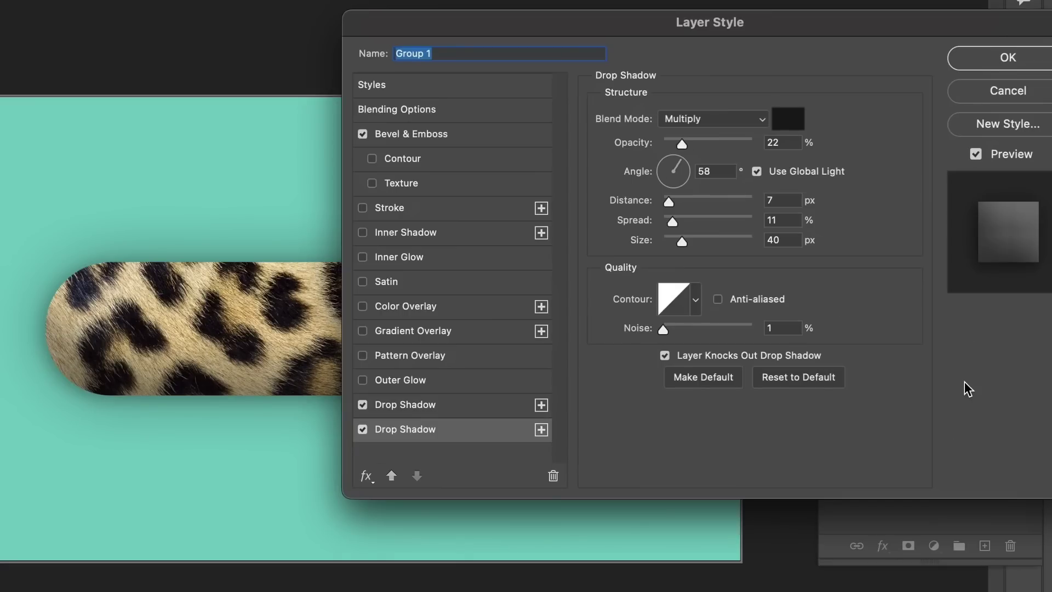
{"action": "left_click_drag", "start_coordinate": [606, 22], "coordinate": [815, 25]}
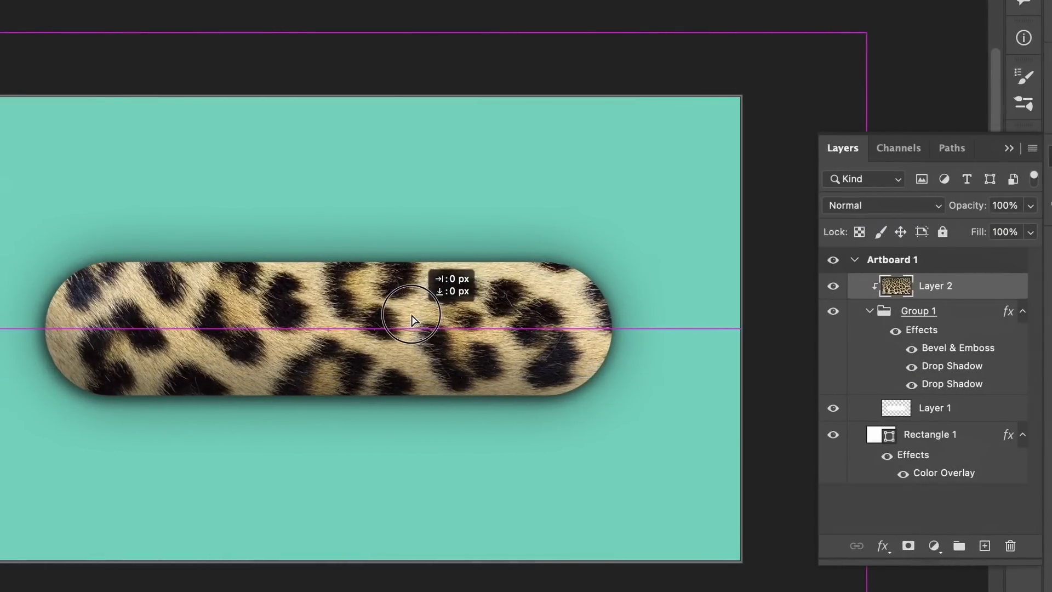
{"action": "left_click_drag", "start_coordinate": [416, 312], "coordinate": [519, 319]}
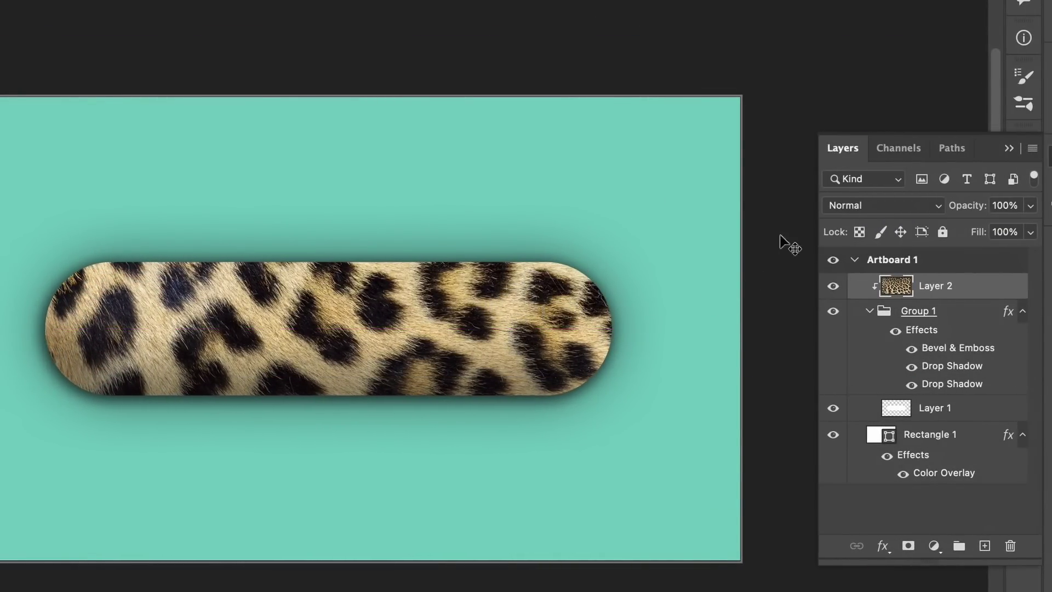
Step: Add a new empty layer above Layer 1 in Group 1 and name it 'outside hair'
{"action": "left_click", "coordinate": [965, 415]}
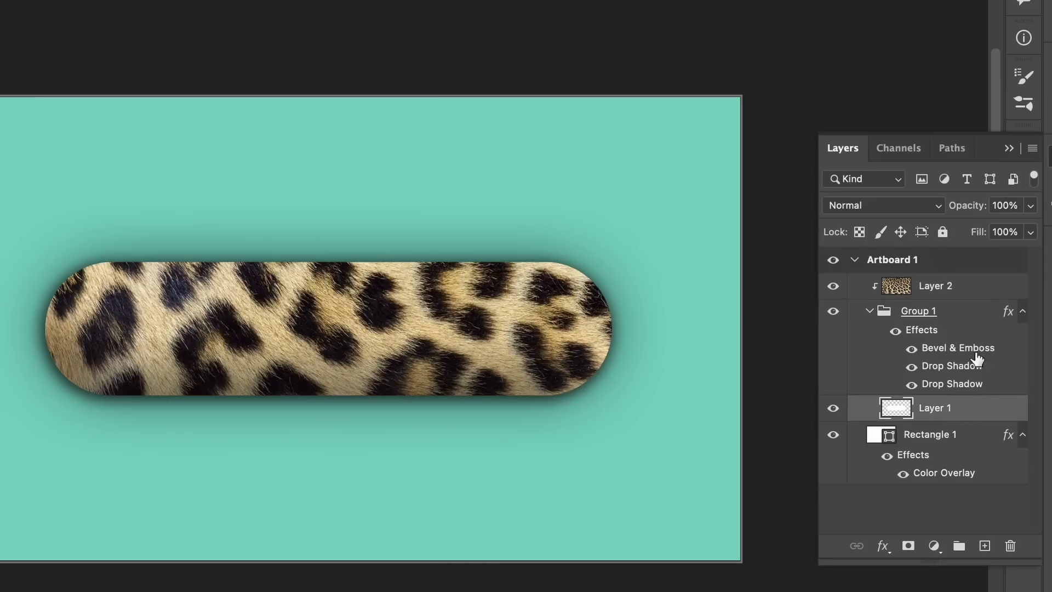
{"action": "left_click", "coordinate": [985, 547]}
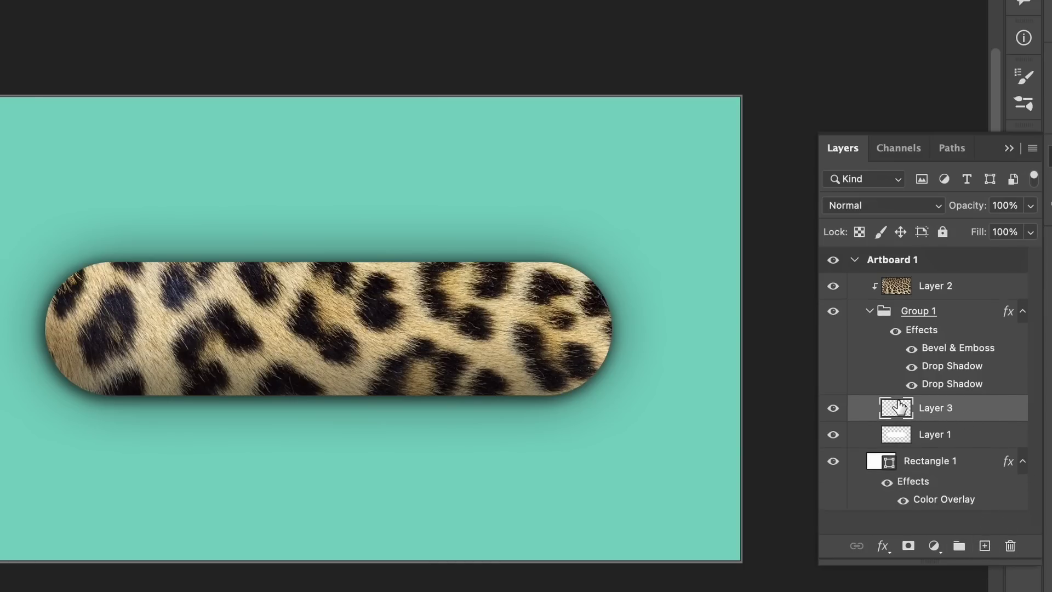
{"action": "double_click", "coordinate": [934, 409]}
{"action": "type", "text": "outside ahair"}
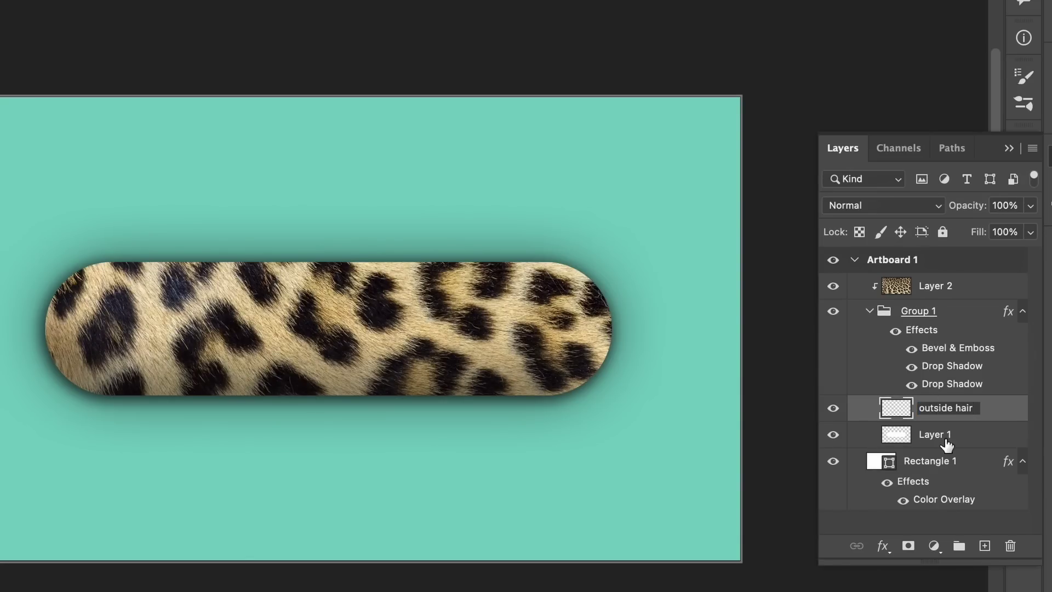
{"action": "key", "text": "Return"}
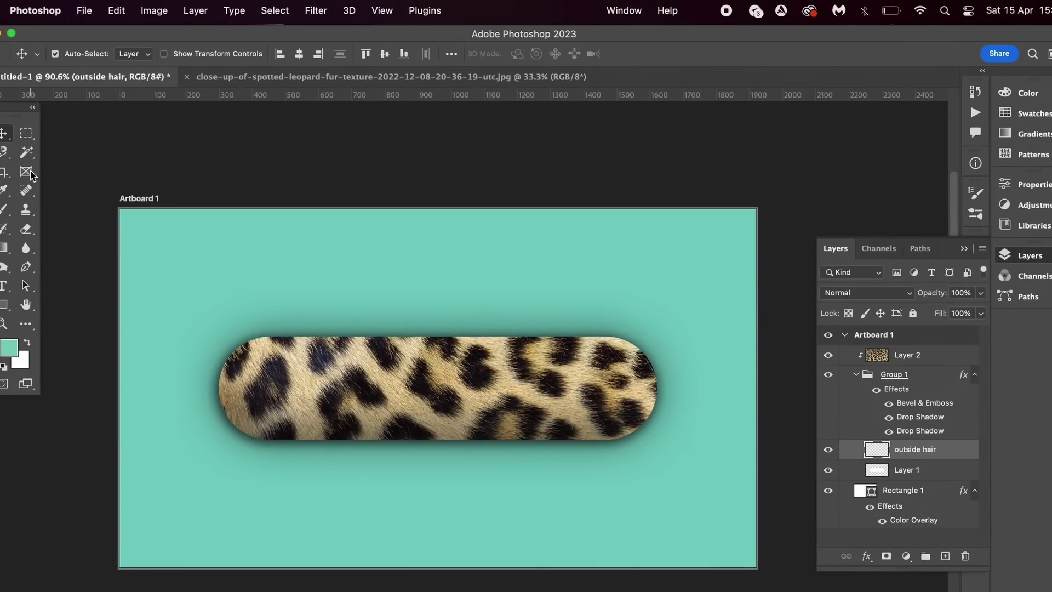
Step: Restore the Legacy Brushes sets in the Brush tool's preset picker
{"action": "left_click", "coordinate": [3, 211]}
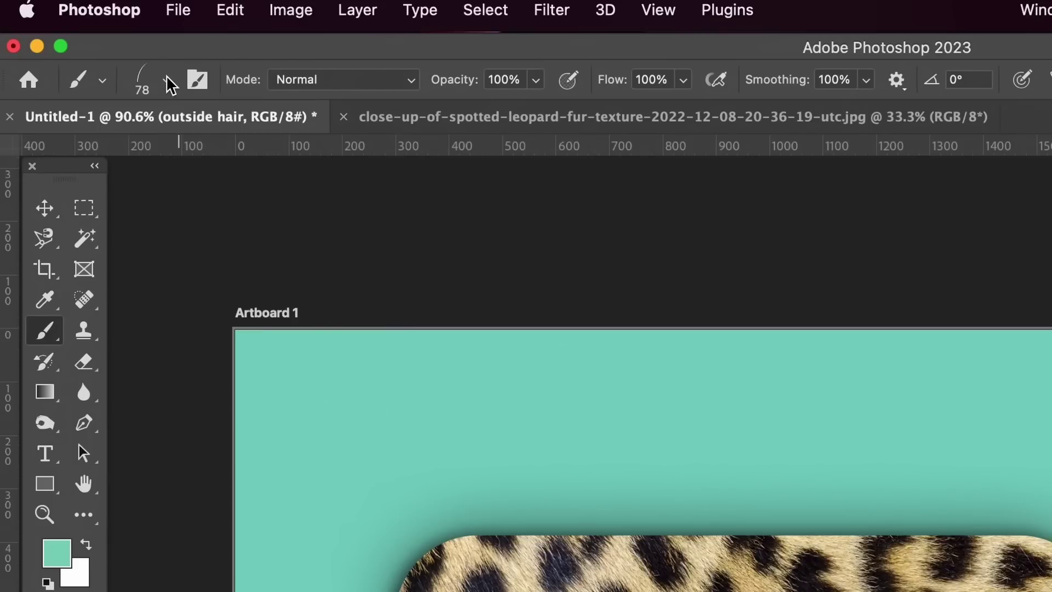
{"action": "left_click", "coordinate": [168, 82]}
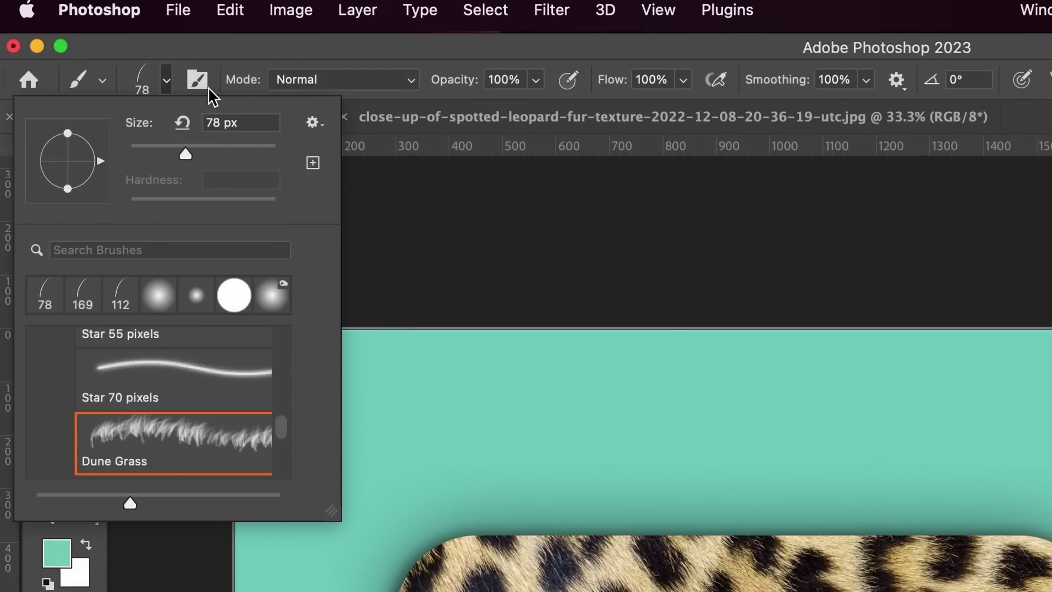
{"action": "left_click", "coordinate": [311, 123]}
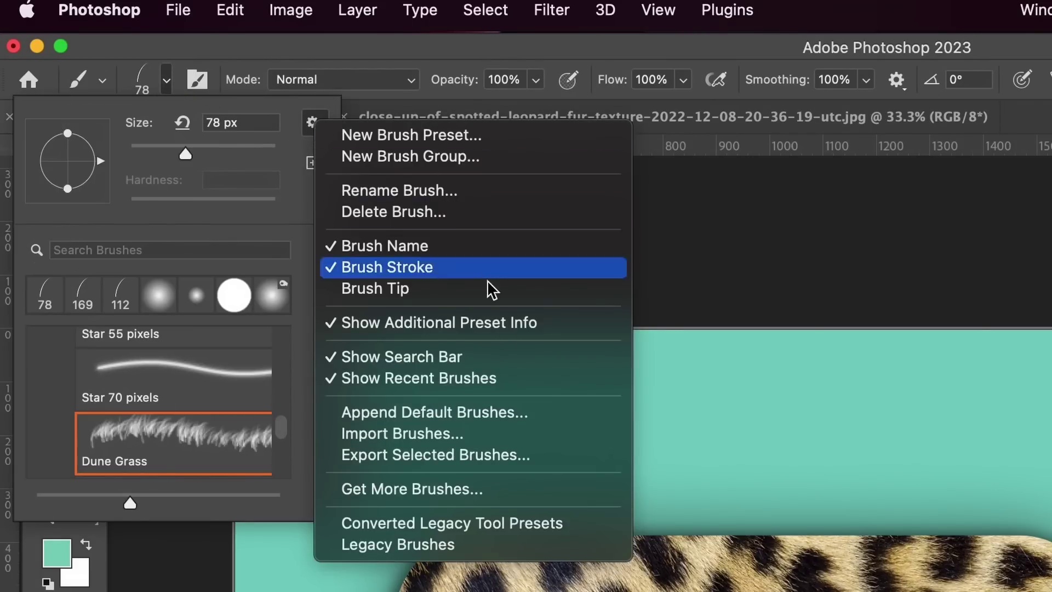
{"action": "left_click", "coordinate": [514, 545]}
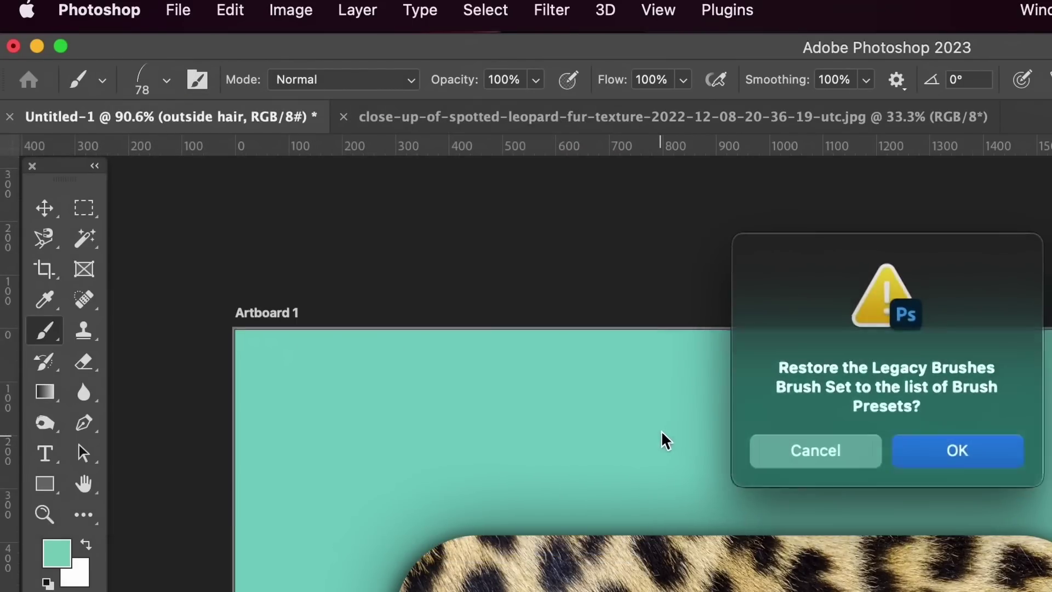
{"action": "left_click", "coordinate": [964, 448]}
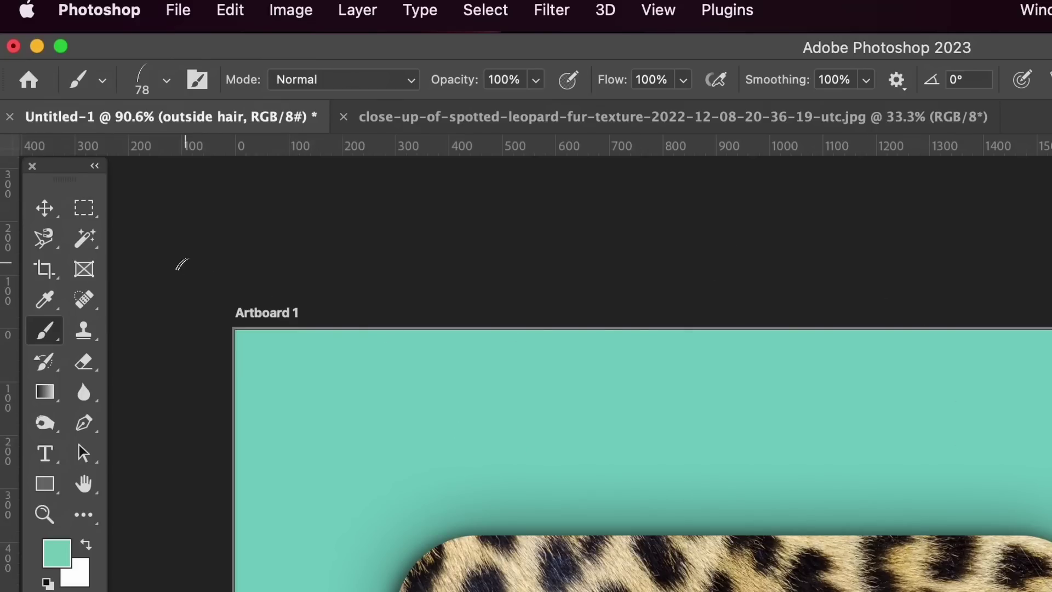
Step: Search for 'gras' and select the Dune Grass brush at 112 px
{"action": "left_click", "coordinate": [149, 93]}
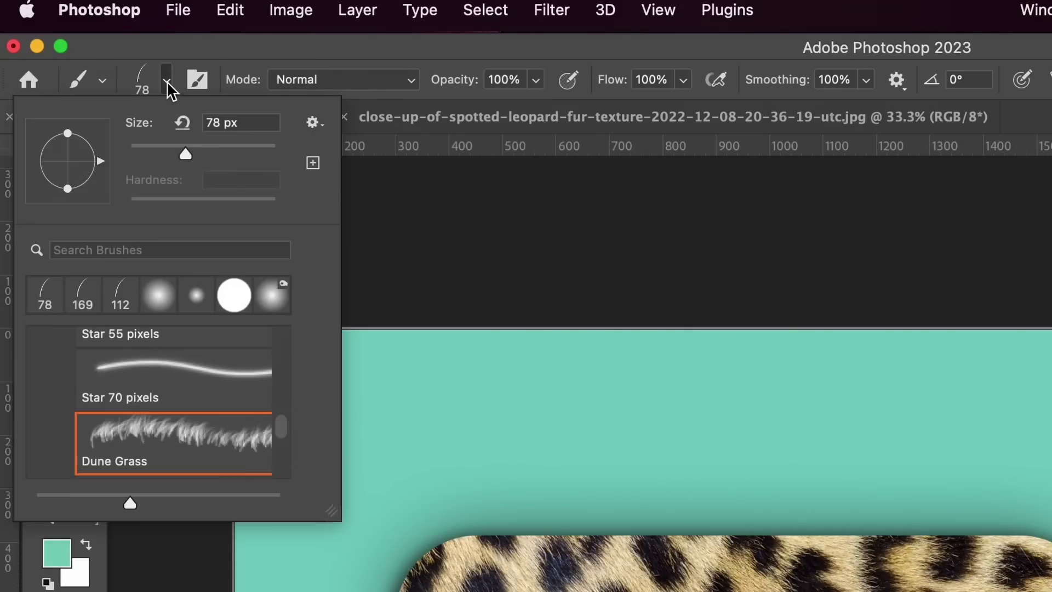
{"action": "left_click", "coordinate": [183, 248]}
{"action": "type", "text": "grass"}
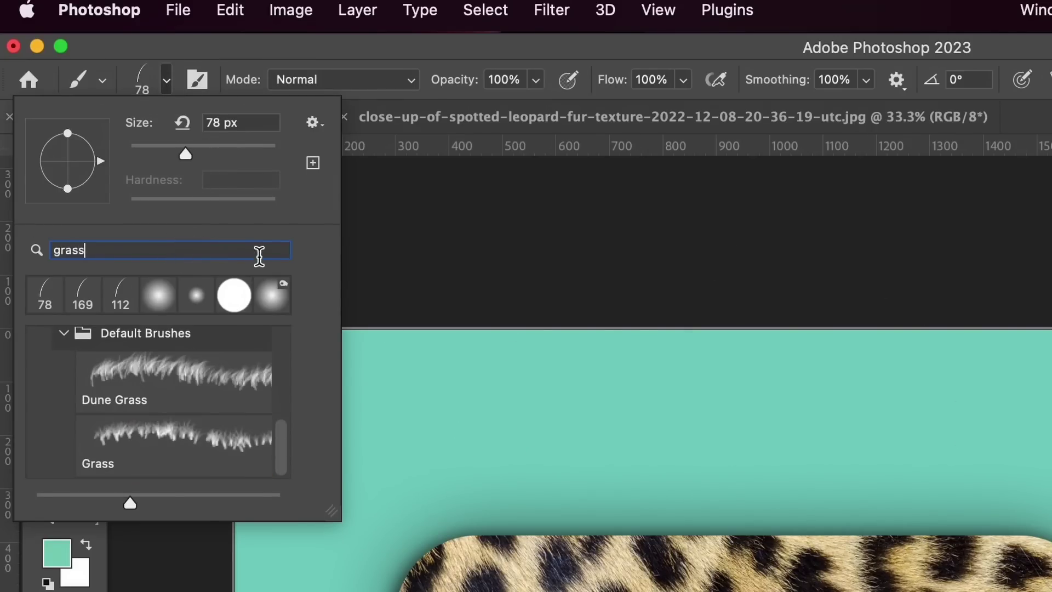
{"action": "left_click", "coordinate": [187, 383]}
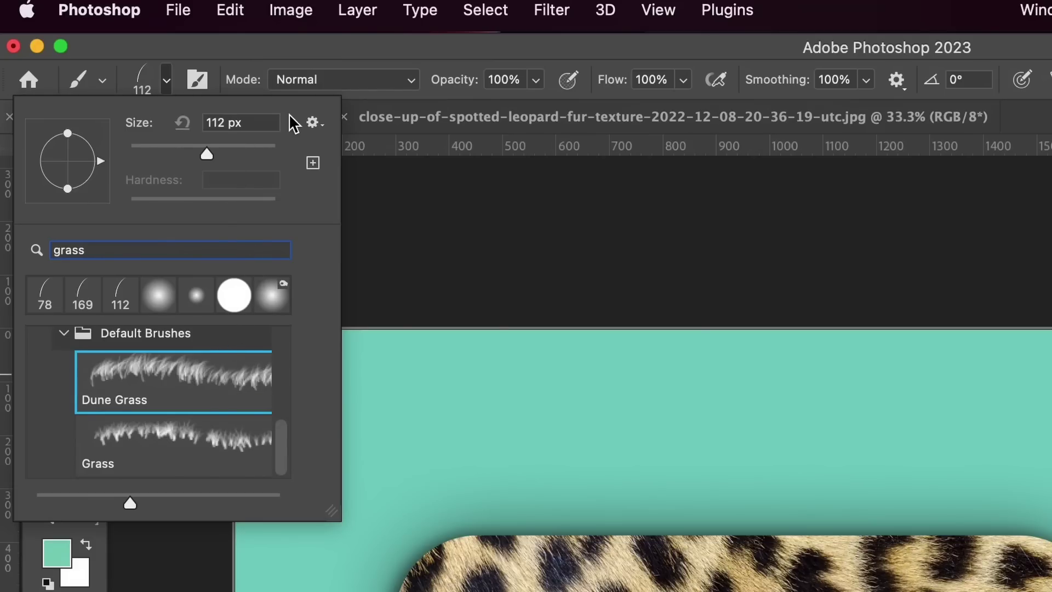
{"action": "left_click", "coordinate": [197, 79]}
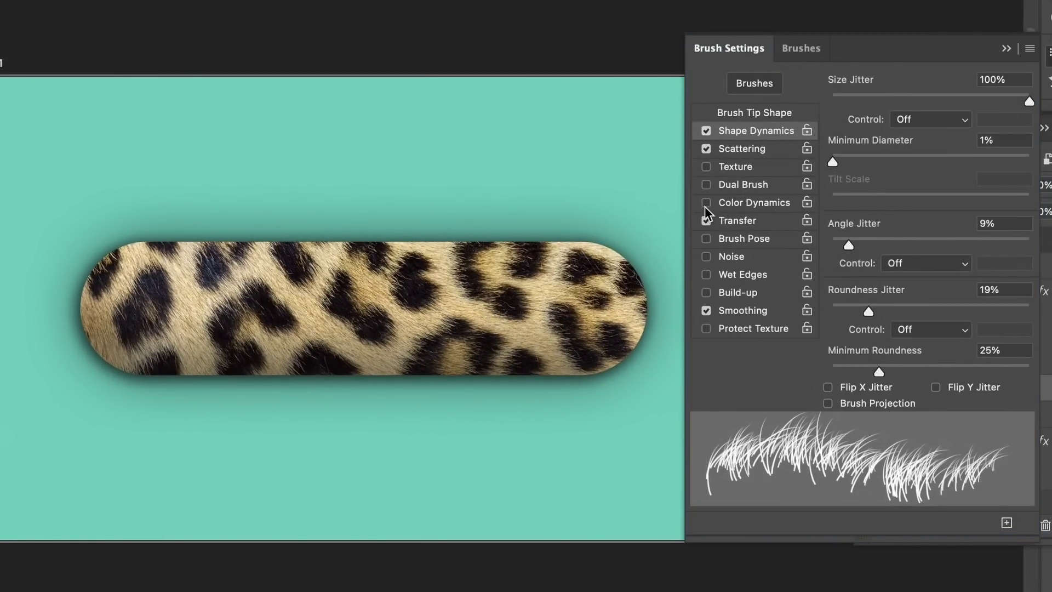
Step: Turn off Transfer and set the Dune Grass angle jitter control to Direction
{"action": "left_click", "coordinate": [706, 221]}
{"action": "left_click", "coordinate": [916, 258]}
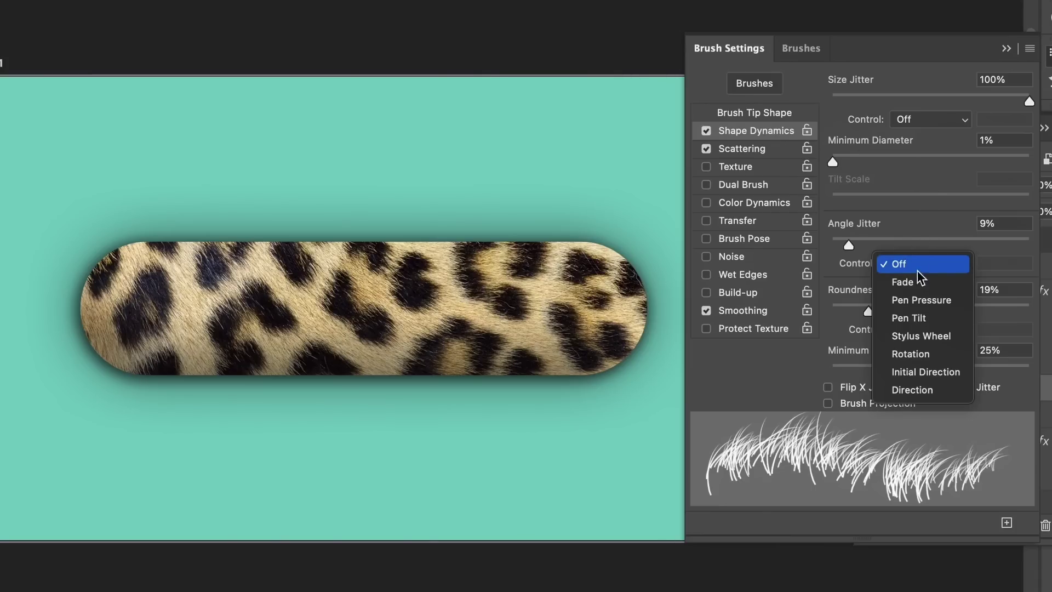
{"action": "left_click", "coordinate": [921, 390]}
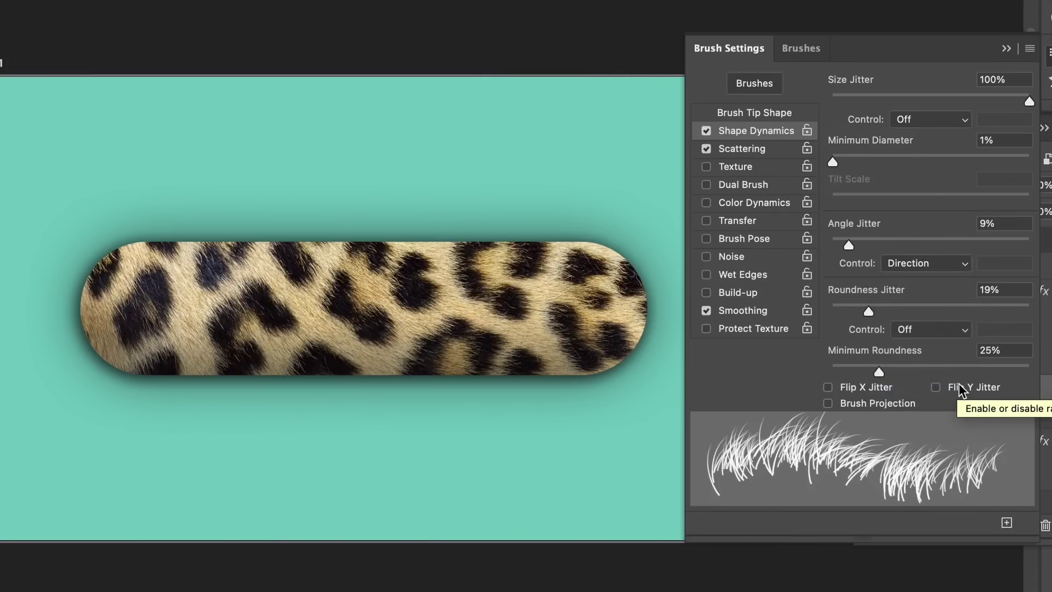
{"action": "left_click", "coordinate": [1006, 48]}
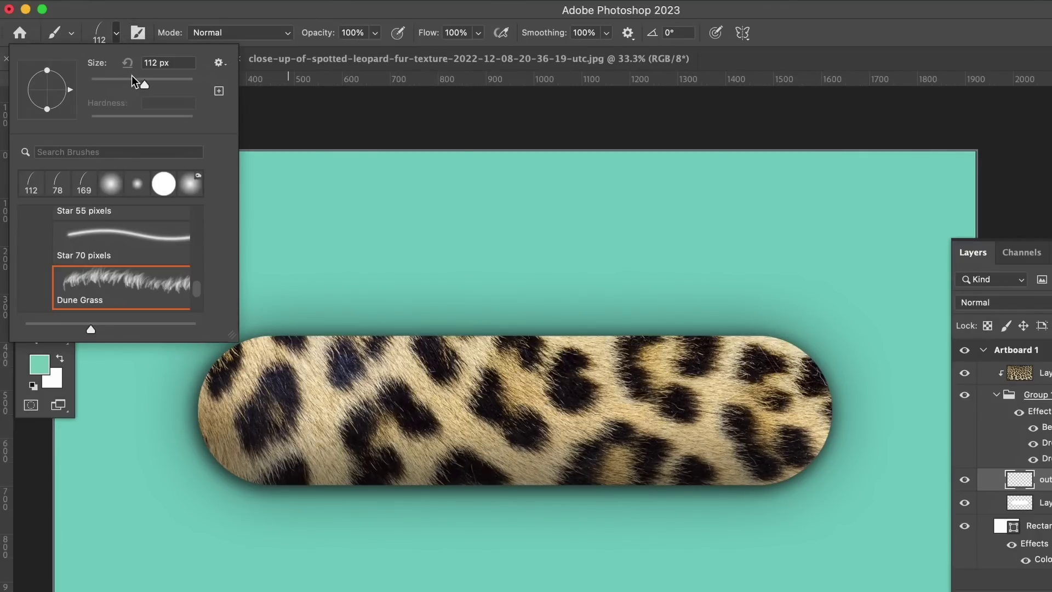
Step: Reduce the brush size to 63 px
{"action": "left_click_drag", "start_coordinate": [131, 77], "coordinate": [120, 80]}
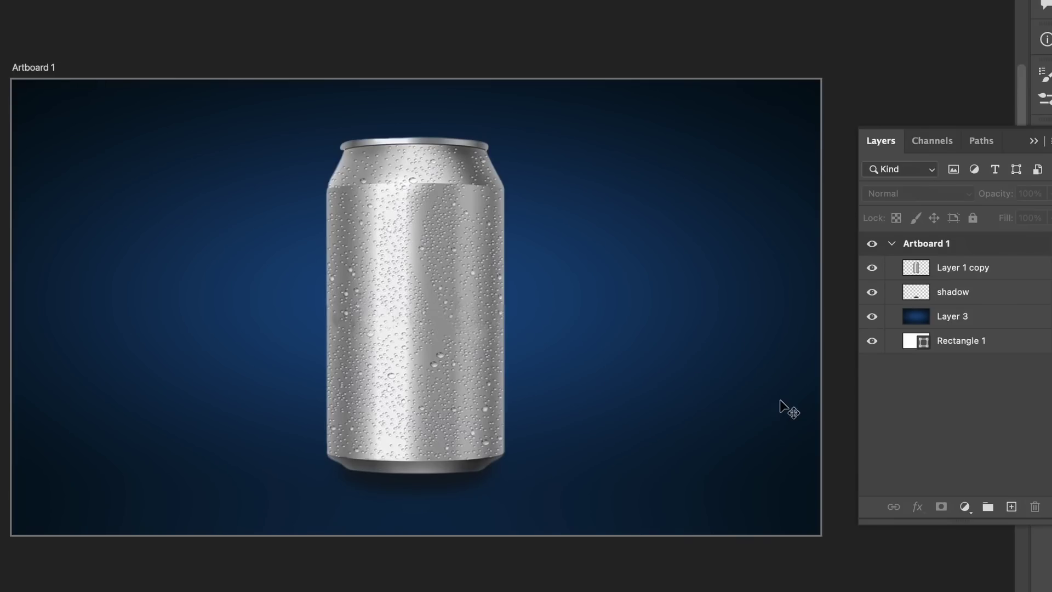
Step: Duplicate the can layer Layer 1 copy and hide the new Layer 1 copy 2 above it
{"action": "left_click", "coordinate": [910, 271]}
{"action": "left_click", "coordinate": [872, 268]}
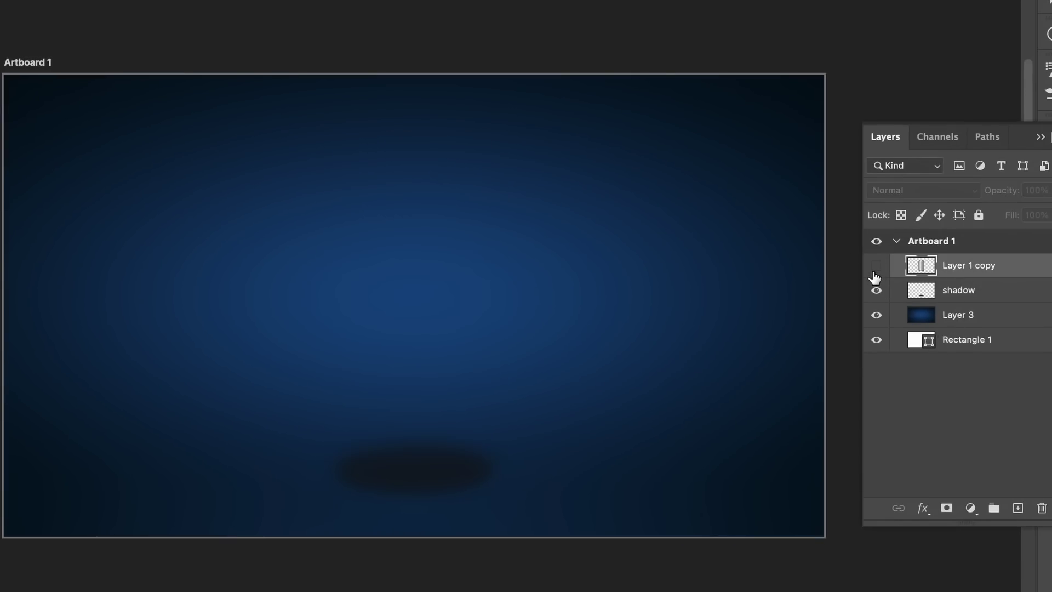
{"action": "left_click", "coordinate": [872, 268]}
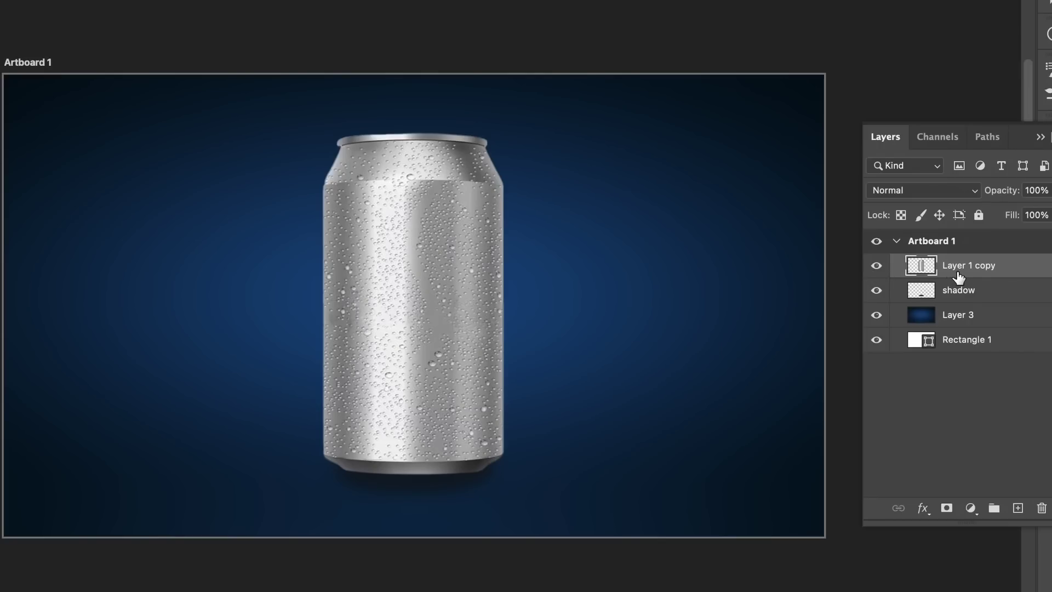
{"action": "key", "text": "ctrl+j"}
{"action": "left_click", "coordinate": [876, 265]}
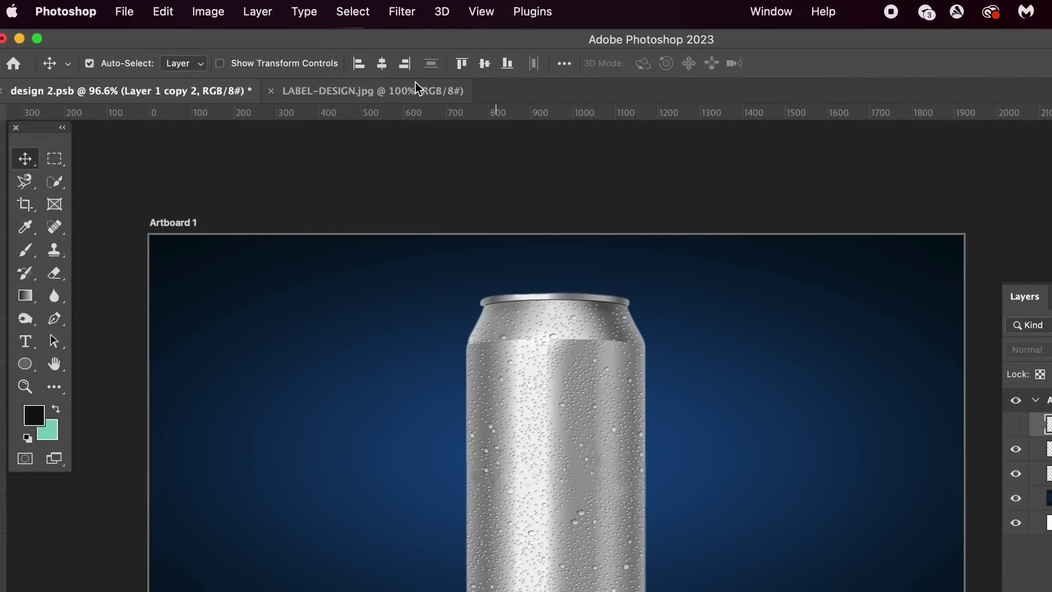
Step: Bring the LABEL-DESIGN.jpg artwork into the can document, then scale it down and centre it on the can
{"action": "left_click", "coordinate": [418, 88]}
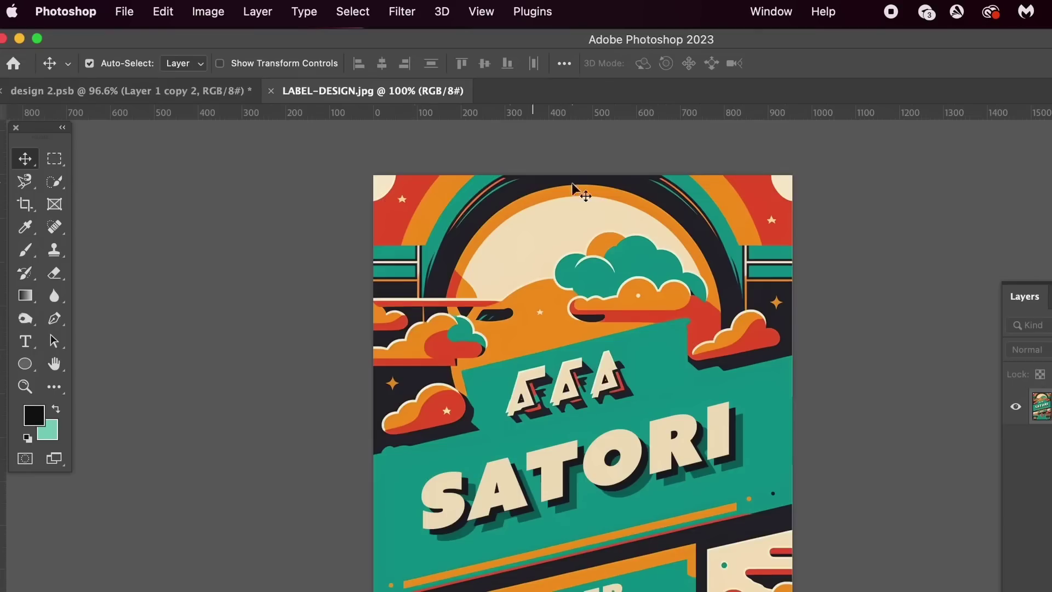
{"action": "scroll", "coordinate": [681, 418], "scroll_direction": "down", "scroll_amount": 1}
{"action": "left_click_drag", "start_coordinate": [674, 321], "coordinate": [521, 396]}
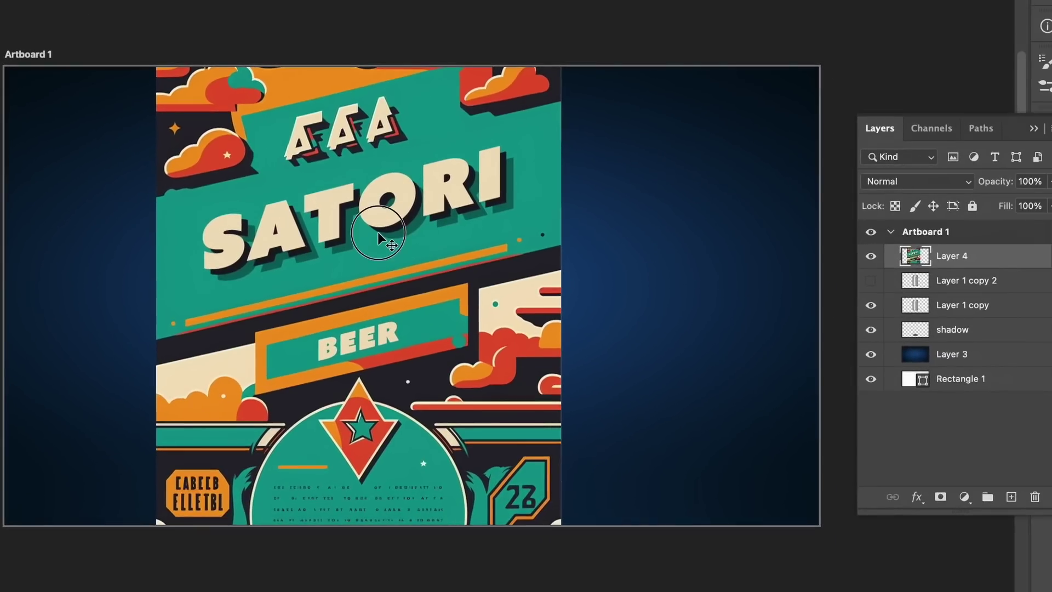
{"action": "left_click_drag", "start_coordinate": [376, 231], "coordinate": [442, 360]}
{"action": "key", "text": "ctrl+t"}
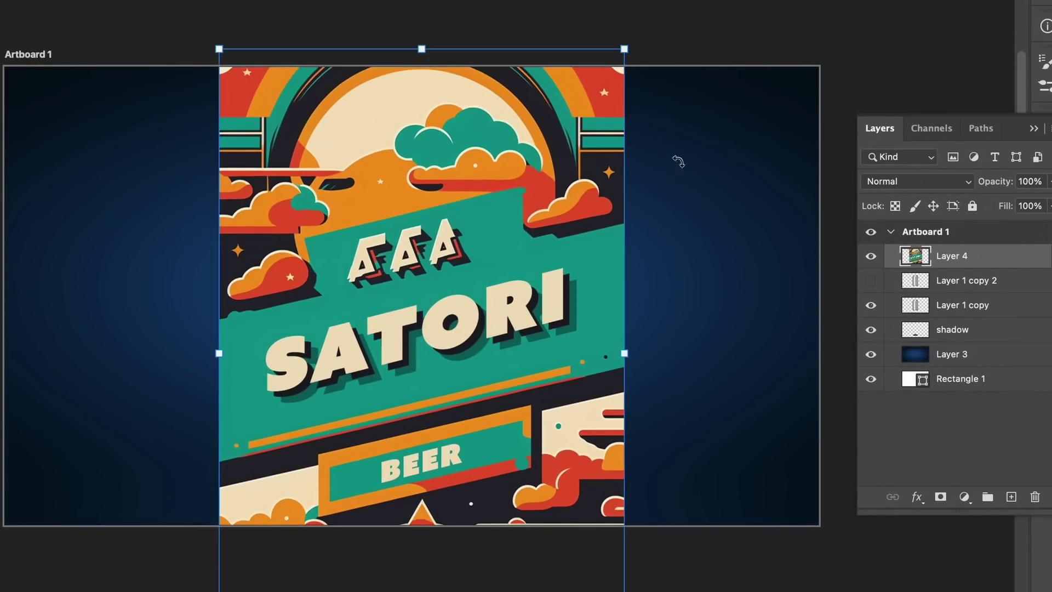
{"action": "left_click_drag", "start_coordinate": [623, 46], "coordinate": [446, 307]}
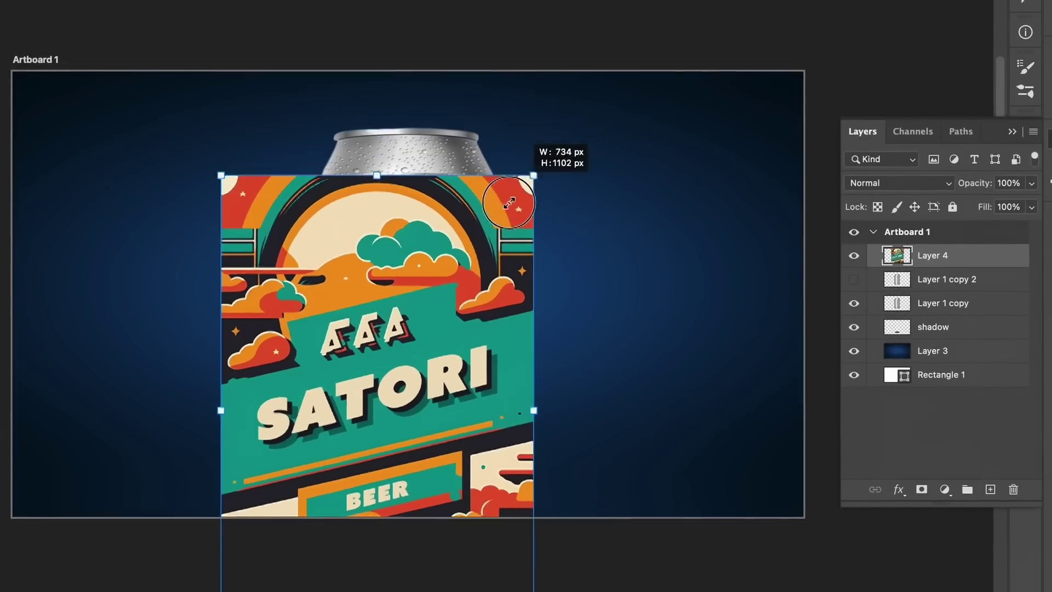
{"action": "left_click_drag", "start_coordinate": [390, 388], "coordinate": [472, 190]}
{"action": "left_click", "coordinate": [990, 267]}
Step: Move Layer 4 below Layer 1 copy 2 and fade it to 17% opacity
{"action": "left_click_drag", "start_coordinate": [990, 267], "coordinate": [989, 283]}
{"action": "left_click", "coordinate": [1031, 183]}
{"action": "left_click_drag", "start_coordinate": [1028, 200], "coordinate": [965, 203]}
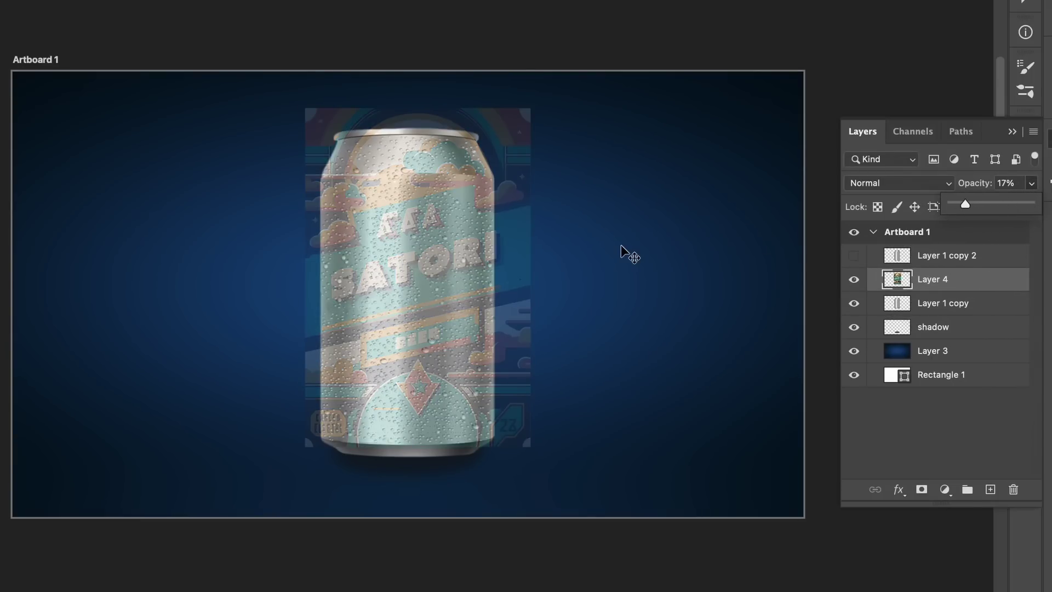
{"action": "key", "text": "super+plus"}
Step: Free-transform the Satori label on Layer 4 to fit the can's width
{"action": "left_click", "coordinate": [578, 266]}
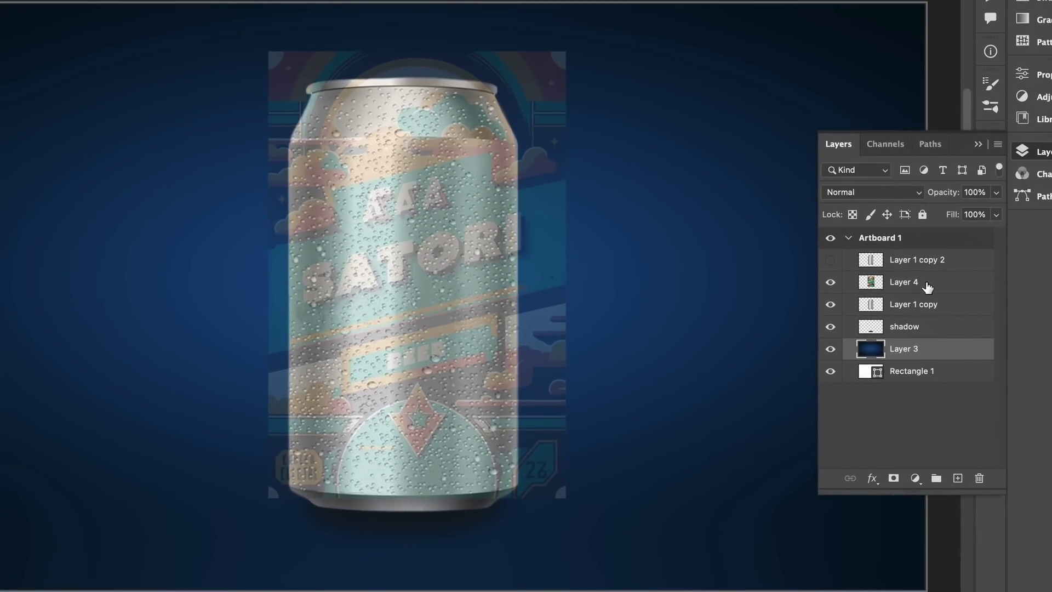
{"action": "left_click", "coordinate": [926, 286]}
{"action": "key", "text": "super+t"}
{"action": "left_click", "coordinate": [567, 55]}
{"action": "left_click_drag", "start_coordinate": [568, 56], "coordinate": [547, 89]}
{"action": "left_click_drag", "start_coordinate": [474, 278], "coordinate": [469, 276]}
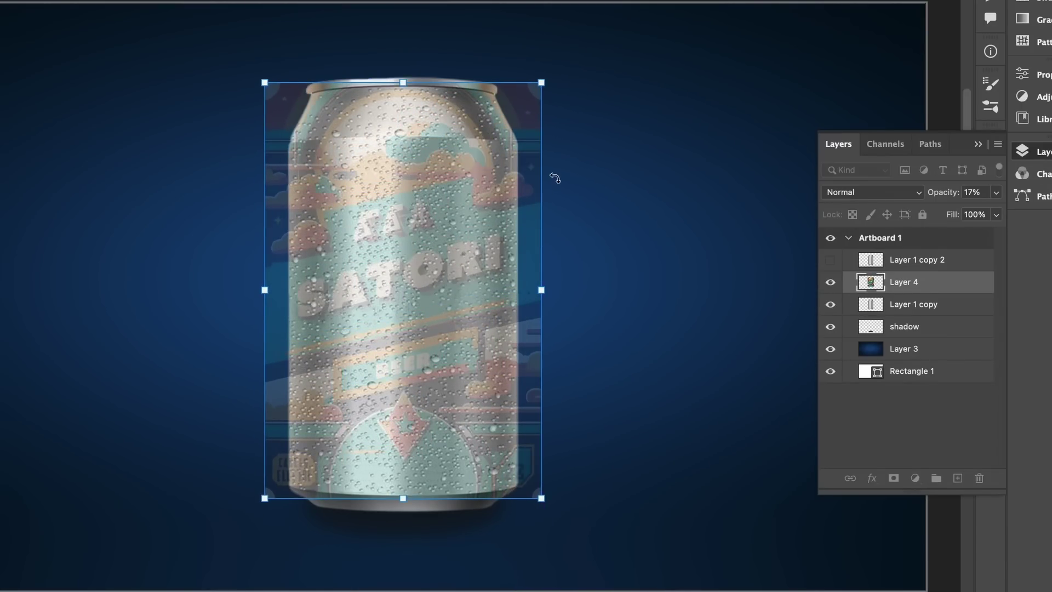
{"action": "key", "text": "ctrl+plus"}
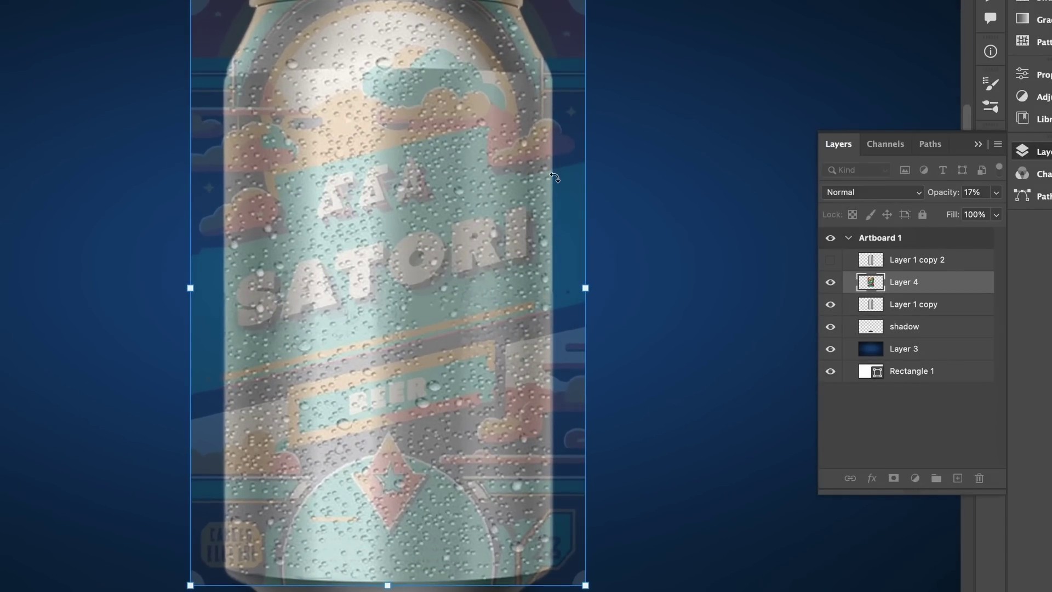
{"action": "left_click_drag", "start_coordinate": [588, 53], "coordinate": [585, 65]}
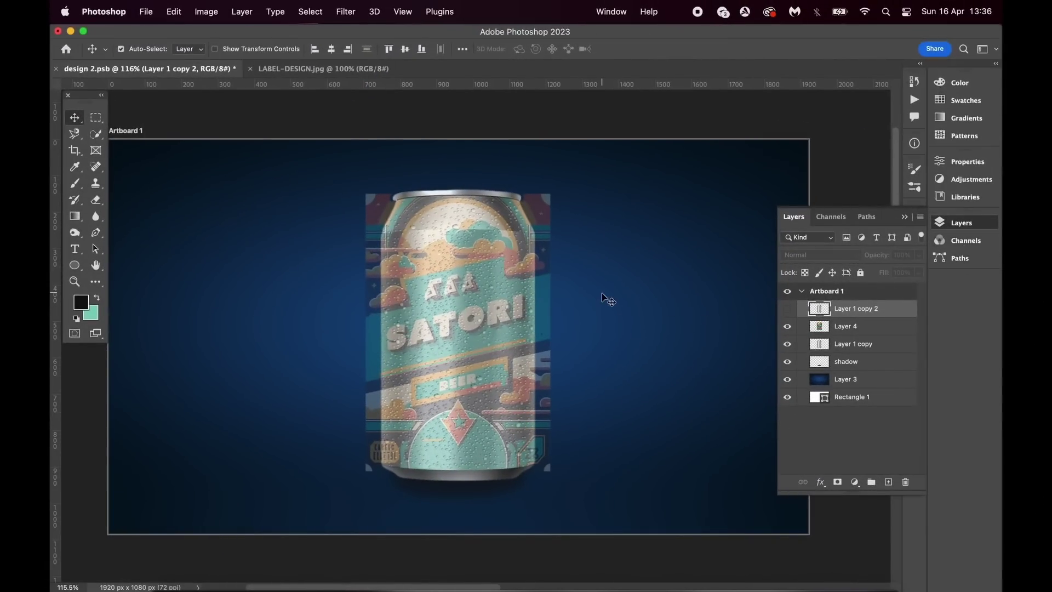
Step: Return Layer 4 to 100% opacity and make it a clipping mask on the can layer
{"action": "left_click", "coordinate": [857, 326]}
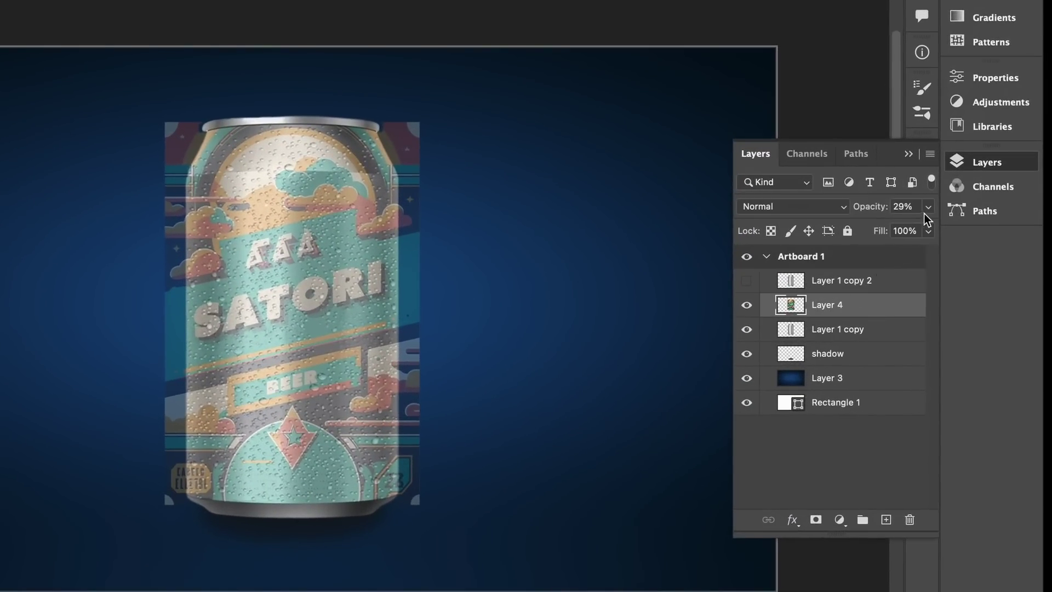
{"action": "left_click", "coordinate": [926, 209]}
{"action": "left_click_drag", "start_coordinate": [872, 228], "coordinate": [933, 232]}
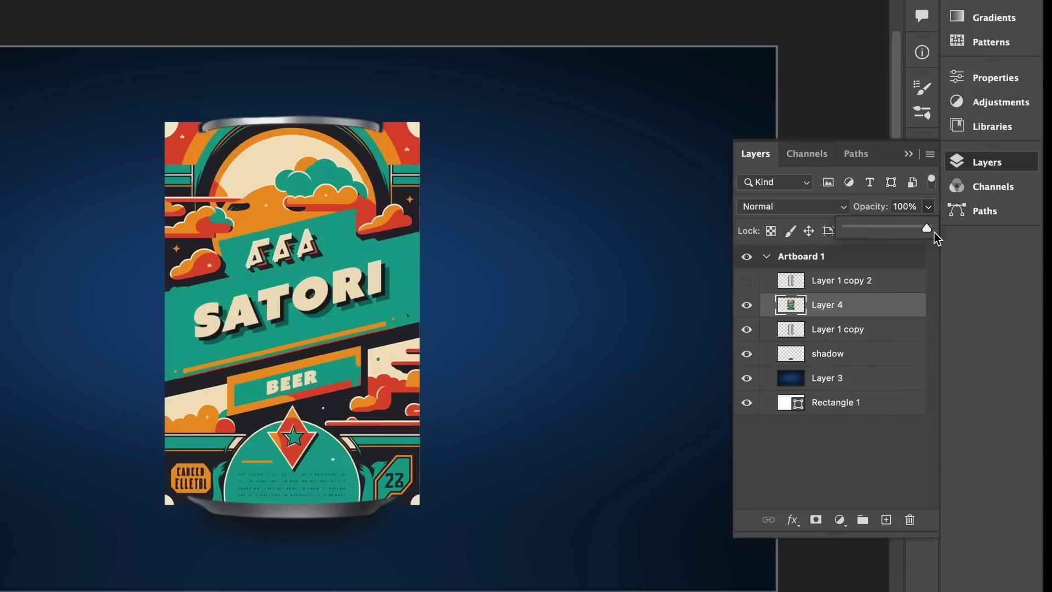
{"action": "right_click", "coordinate": [859, 312]}
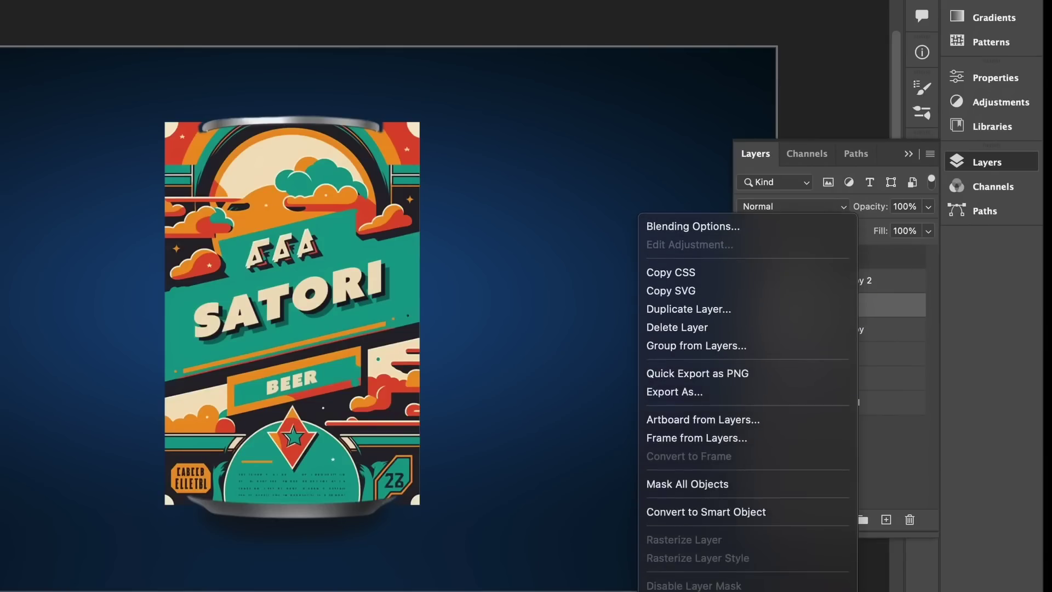
{"action": "left_click", "coordinate": [761, 515]}
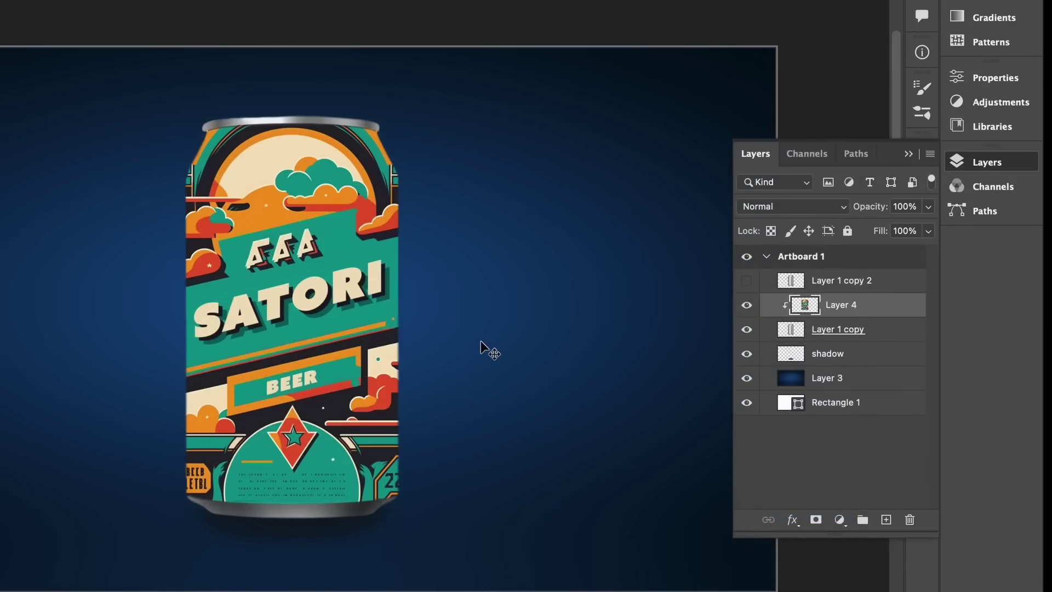
{"action": "left_click", "coordinate": [840, 282]}
Step: Show Layer 1 copy 2, set it to Hard Light, clip it to the label, and lower opacity to 78%
{"action": "left_click", "coordinate": [746, 282]}
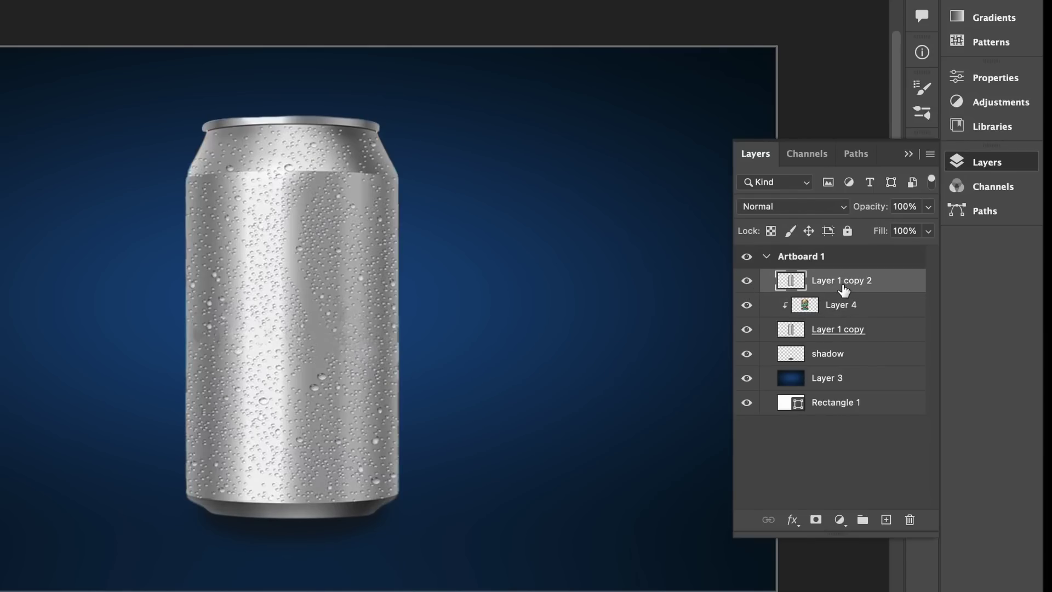
{"action": "left_click", "coordinate": [838, 207]}
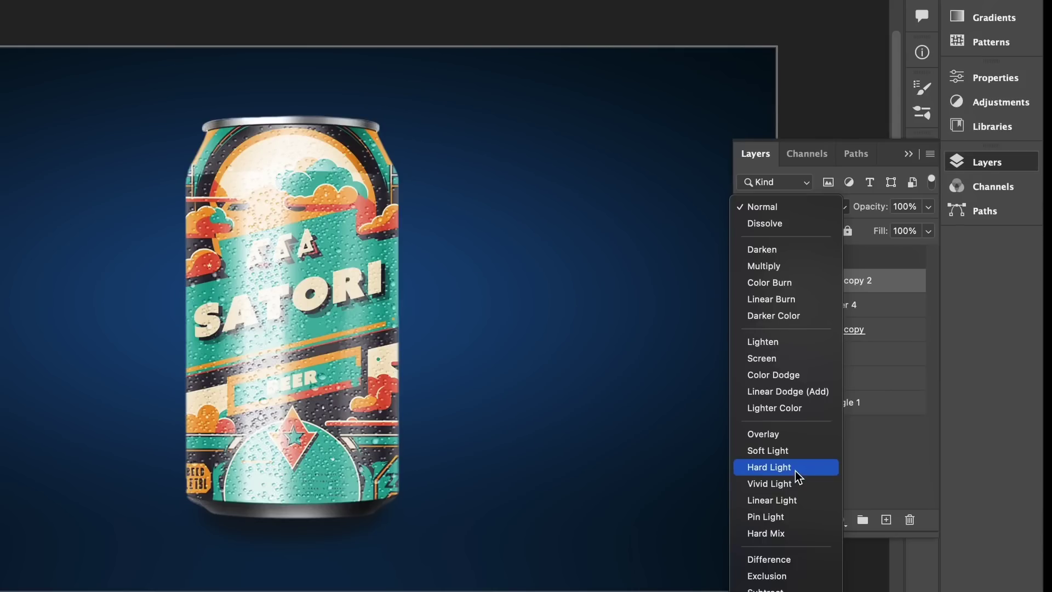
{"action": "left_click", "coordinate": [794, 471]}
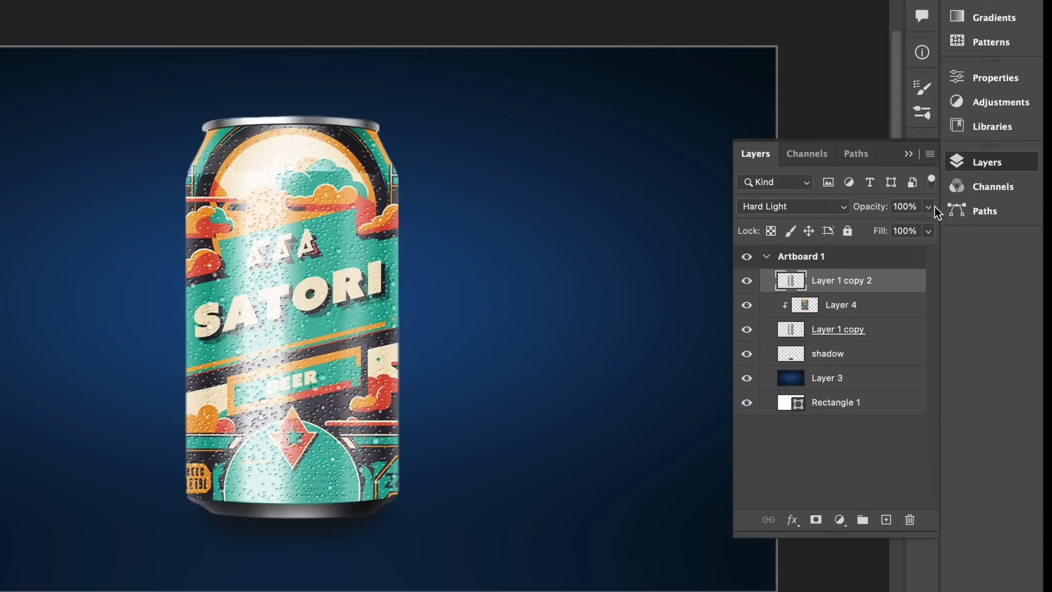
{"action": "right_click", "coordinate": [888, 281]}
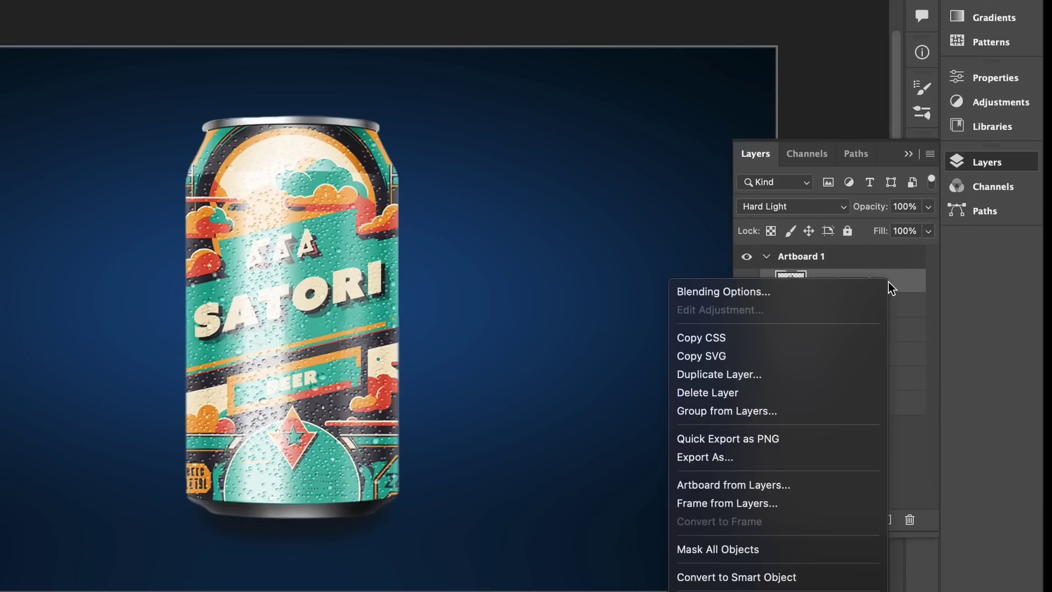
{"action": "scroll", "coordinate": [818, 497], "scroll_direction": "down", "scroll_amount": 5}
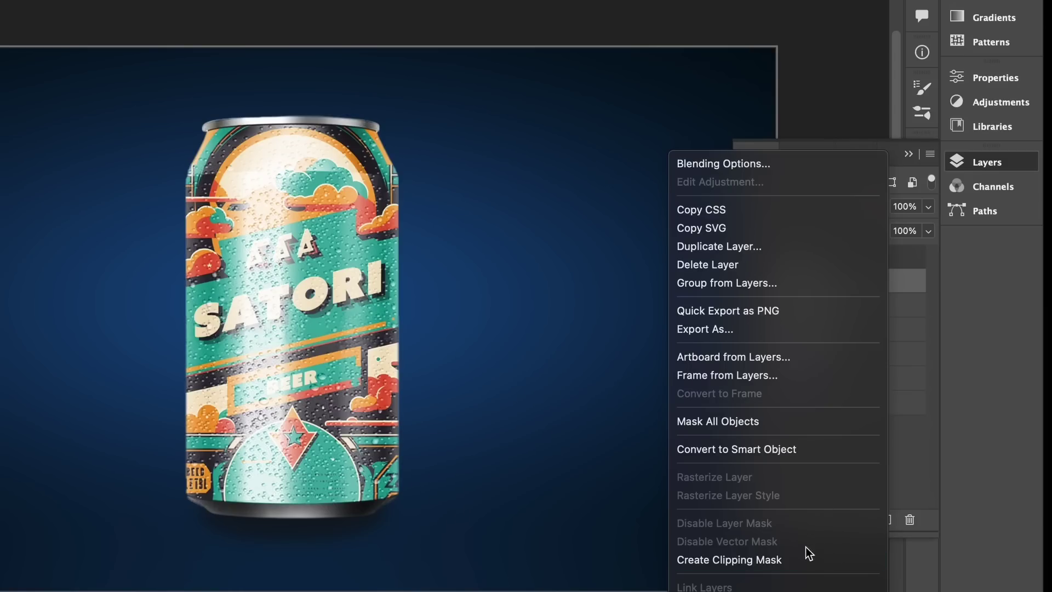
{"action": "left_click", "coordinate": [804, 561]}
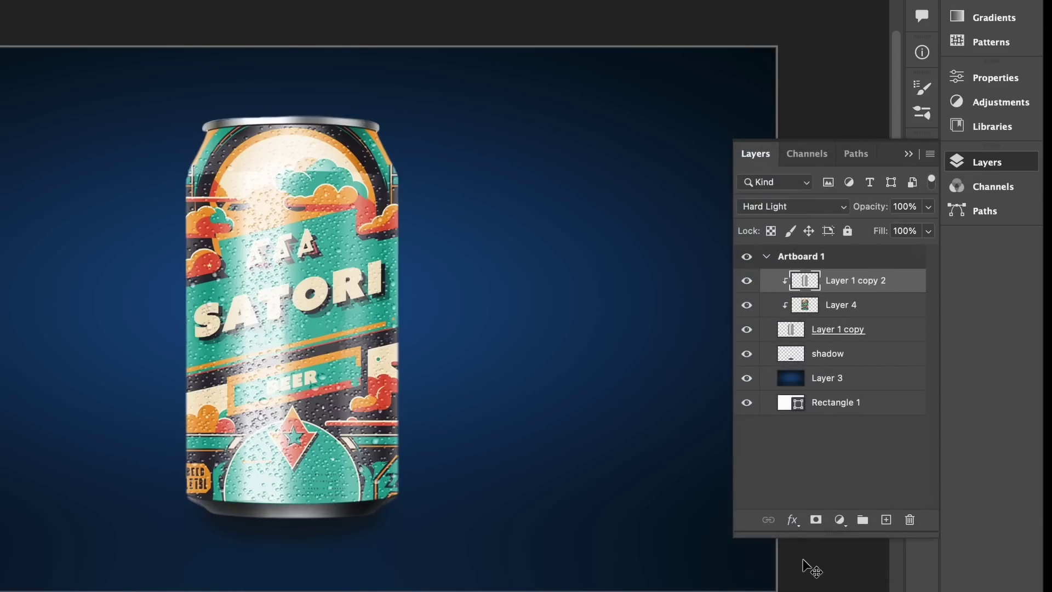
{"action": "left_click", "coordinate": [927, 207]}
{"action": "left_click_drag", "start_coordinate": [918, 228], "coordinate": [895, 228]}
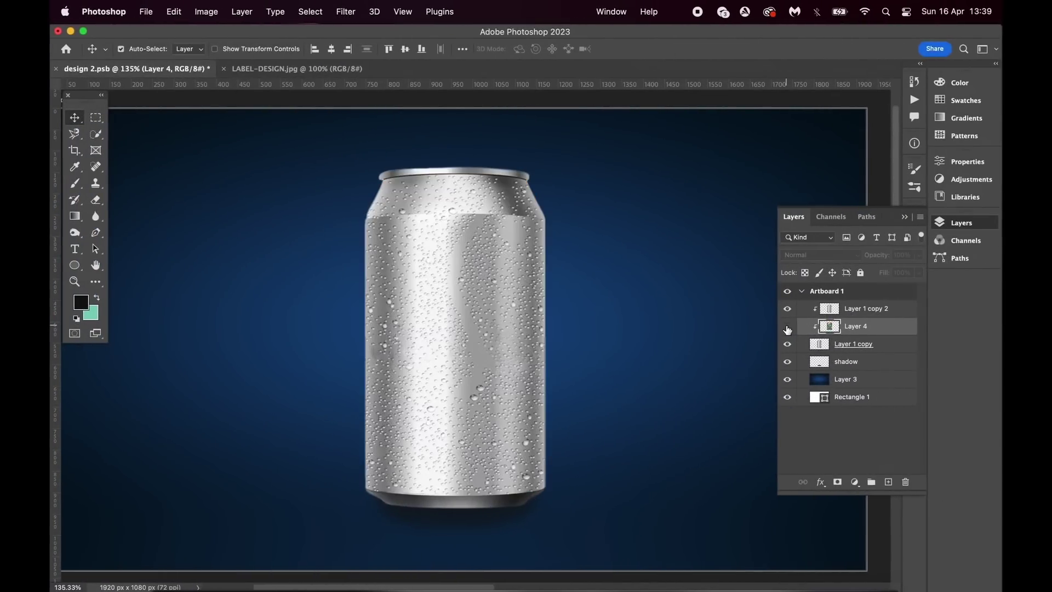
Step: Change the Satori label Layer 4's blend mode to Linear Burn
{"action": "left_click", "coordinate": [787, 330]}
{"action": "left_click", "coordinate": [836, 257]}
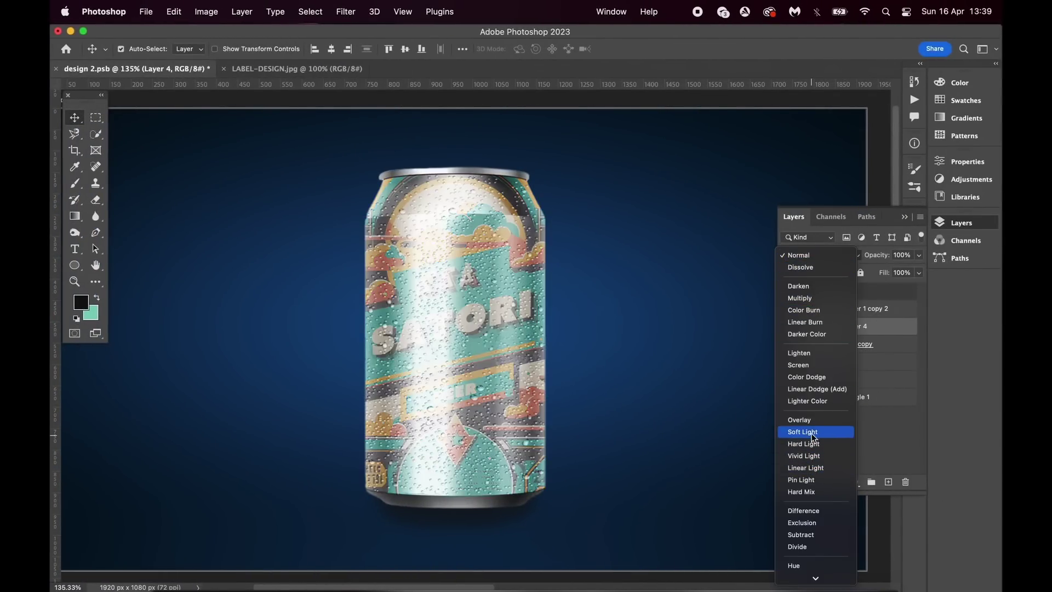
{"action": "left_click", "coordinate": [811, 323]}
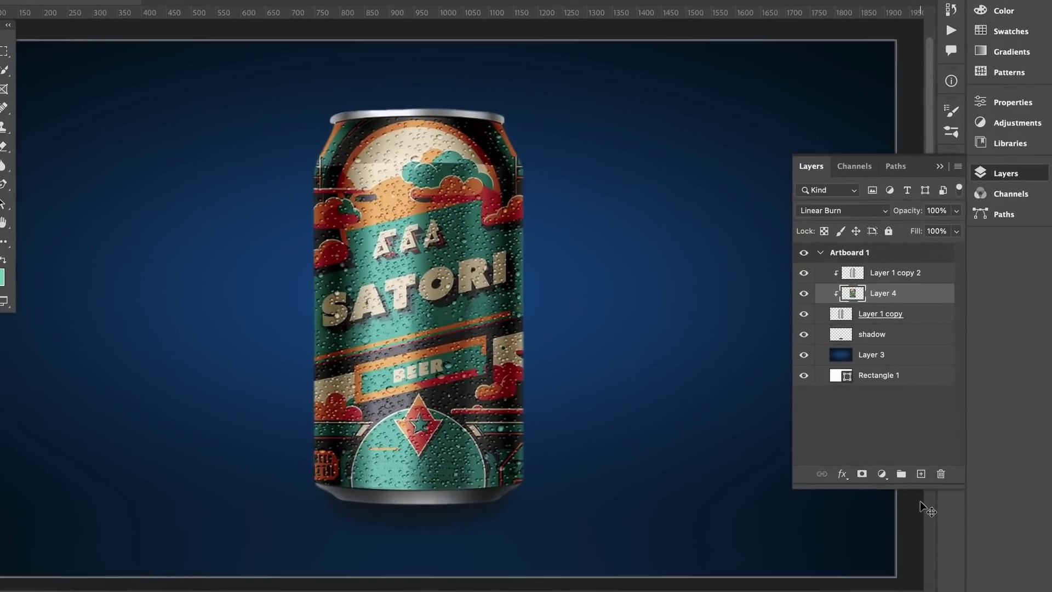
Step: Add a Curves adjustment layer and shape its RGB curve into an S, lifting the midtones
{"action": "left_click", "coordinate": [881, 473]}
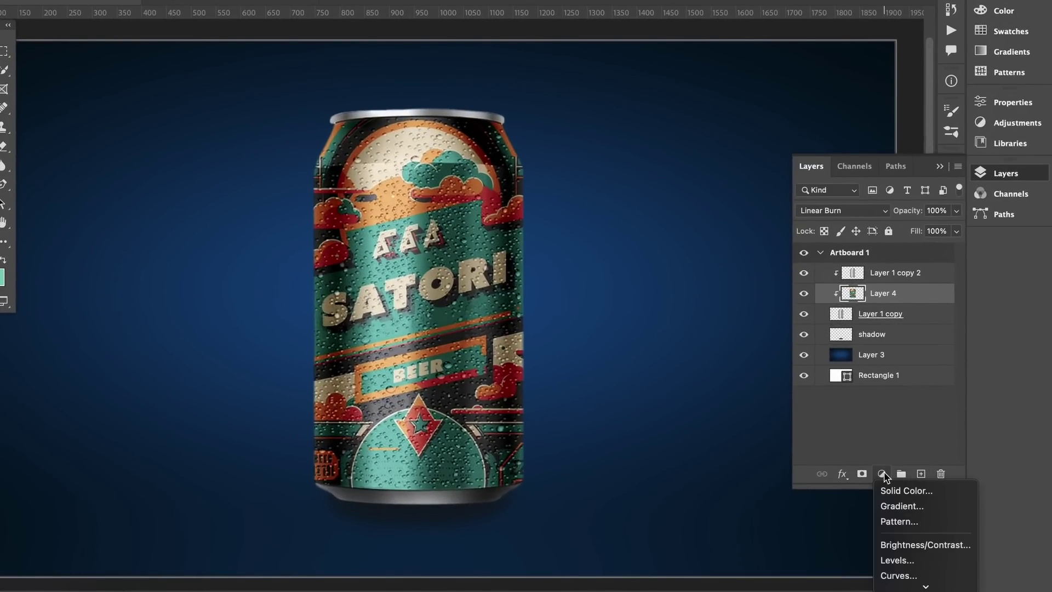
{"action": "scroll", "coordinate": [909, 558], "scroll_direction": "down", "scroll_amount": 3}
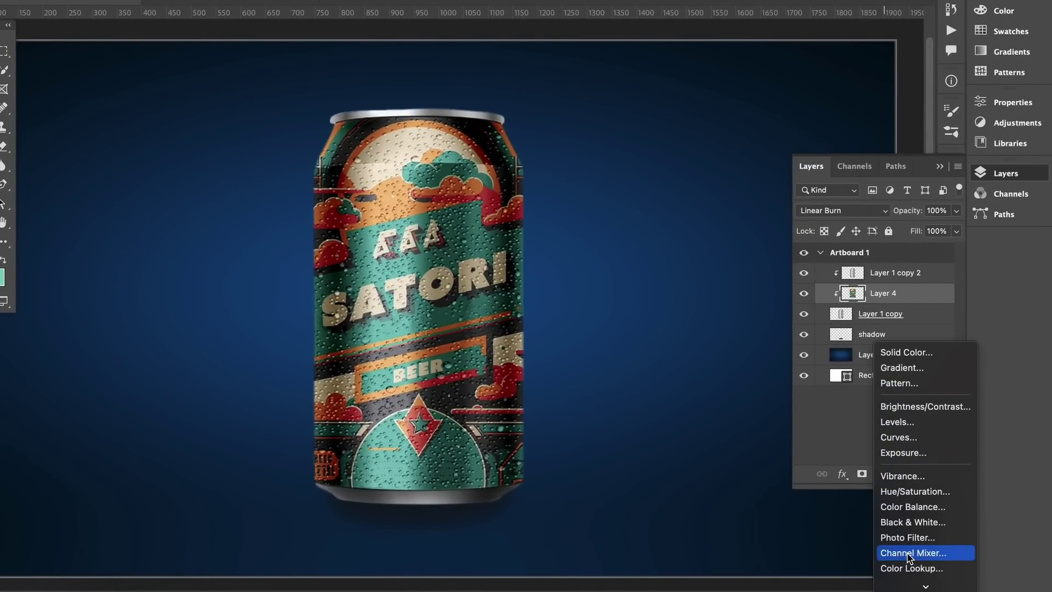
{"action": "left_click", "coordinate": [921, 442]}
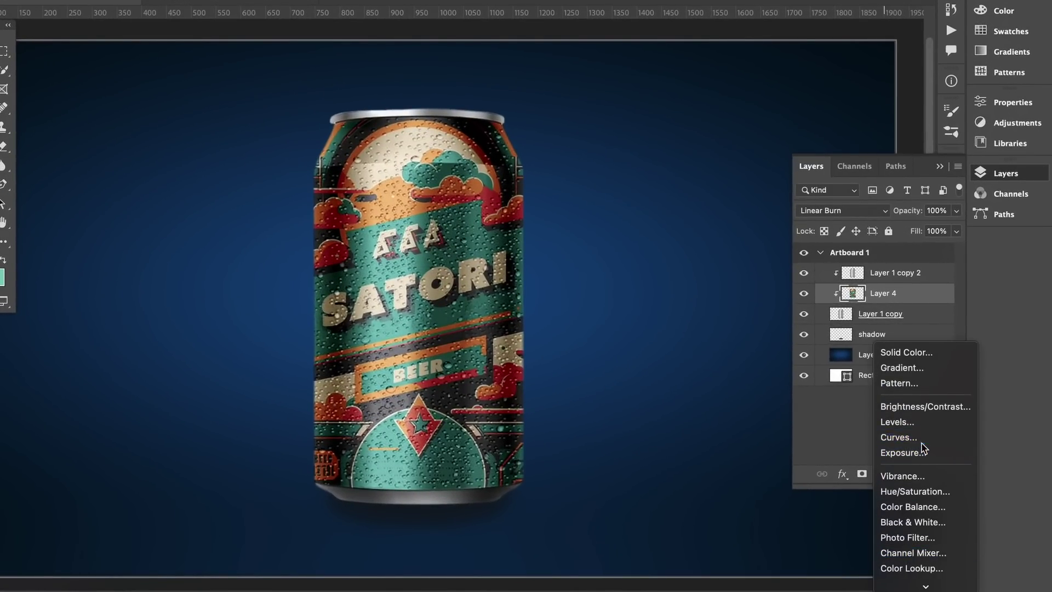
{"action": "left_click", "coordinate": [844, 275]}
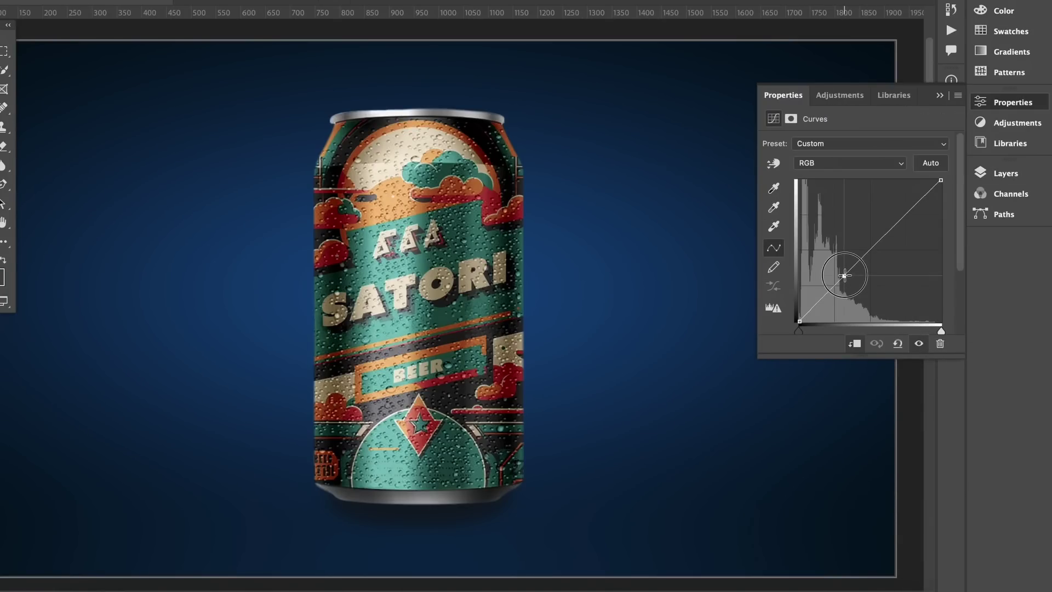
{"action": "left_click_drag", "start_coordinate": [844, 275], "coordinate": [839, 260]}
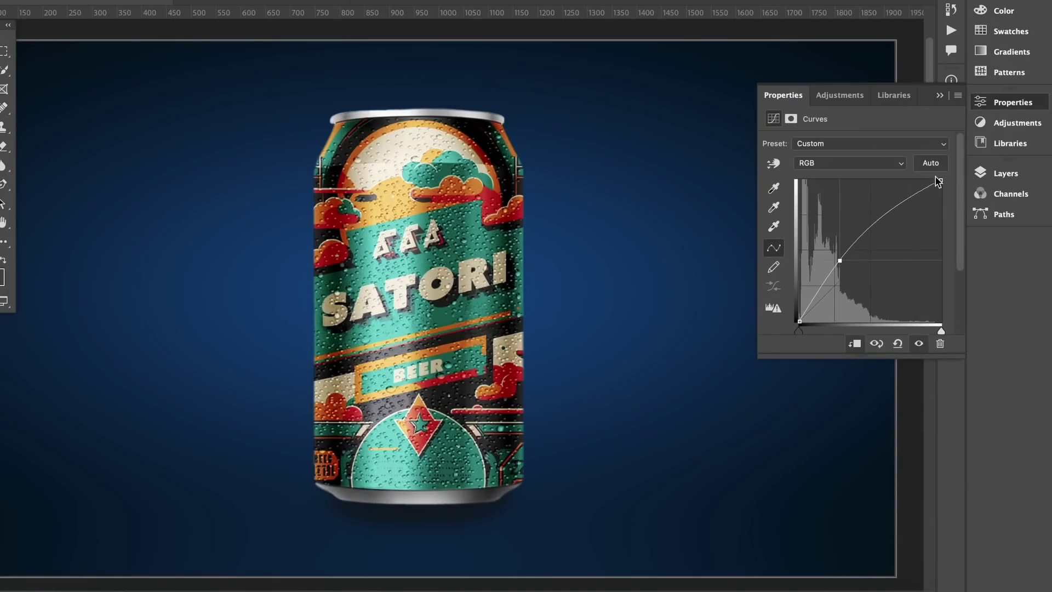
{"action": "mouse_move", "coordinate": [915, 183]}
{"action": "left_mouse_down"}
{"action": "mouse_move", "coordinate": [927, 214]}
{"action": "mouse_move", "coordinate": [924, 199]}
{"action": "left_mouse_up"}
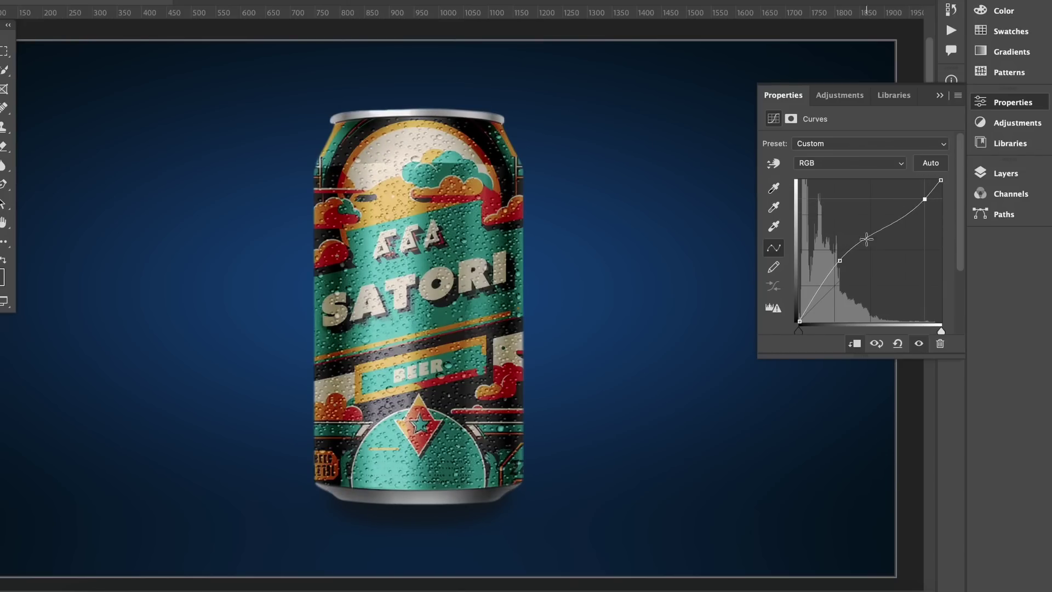